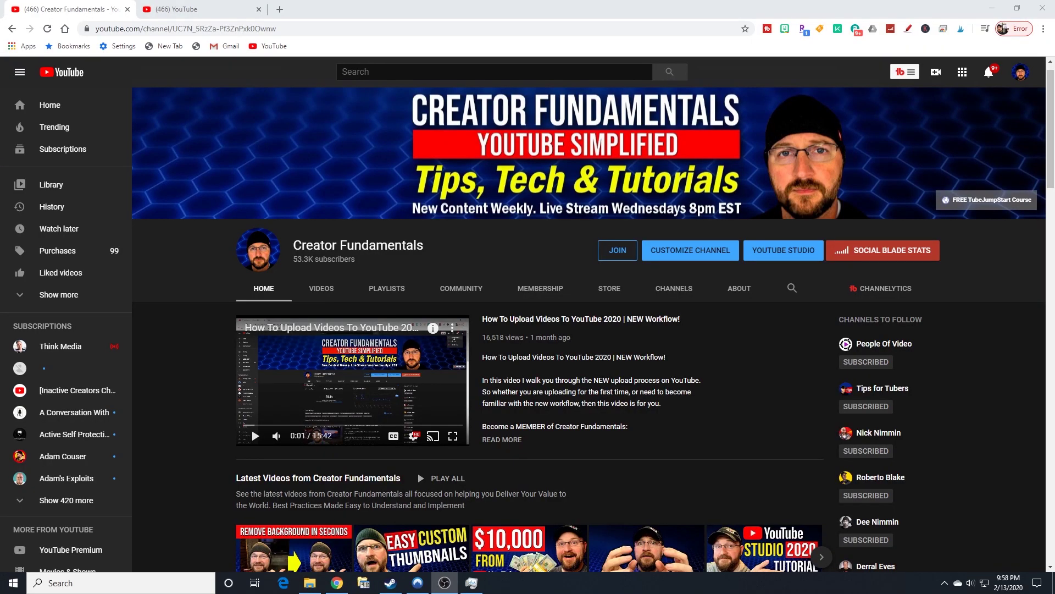
Open YouTube Studio for the channel to begin a new live stream
{"action": "left_click", "coordinate": [782, 260]}
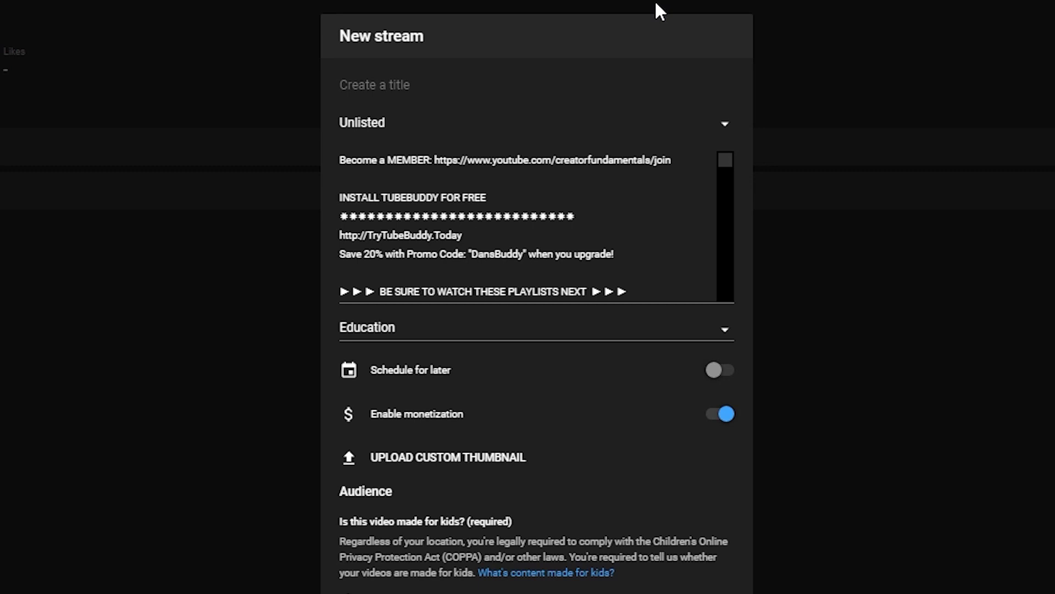
Delete the old stream description and paste in the new Stream Boss description text
{"action": "left_click", "coordinate": [483, 83]}
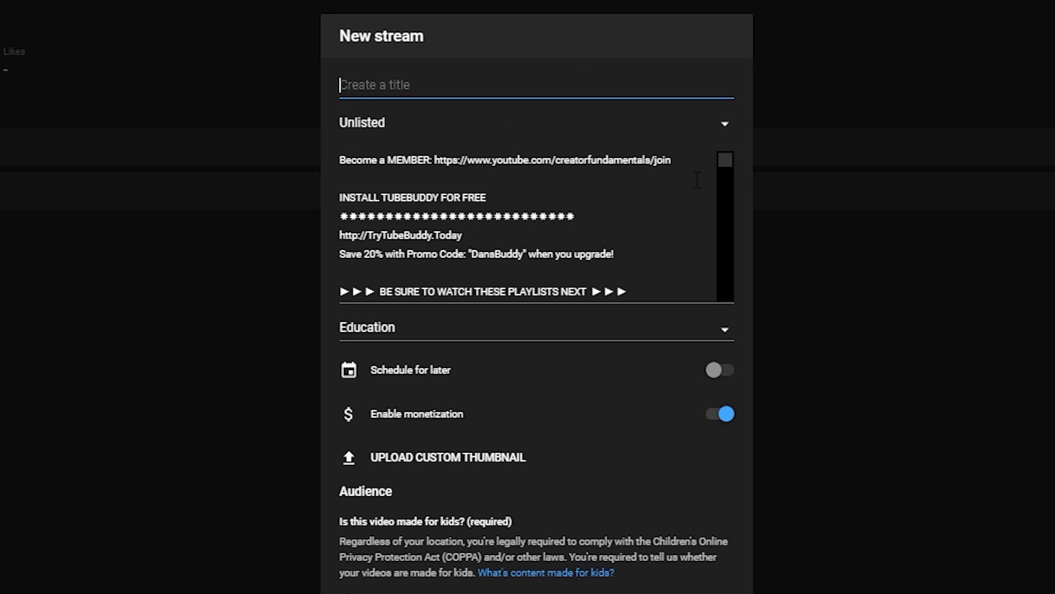
{"action": "left_click_drag", "start_coordinate": [360, 178], "coordinate": [396, 236]}
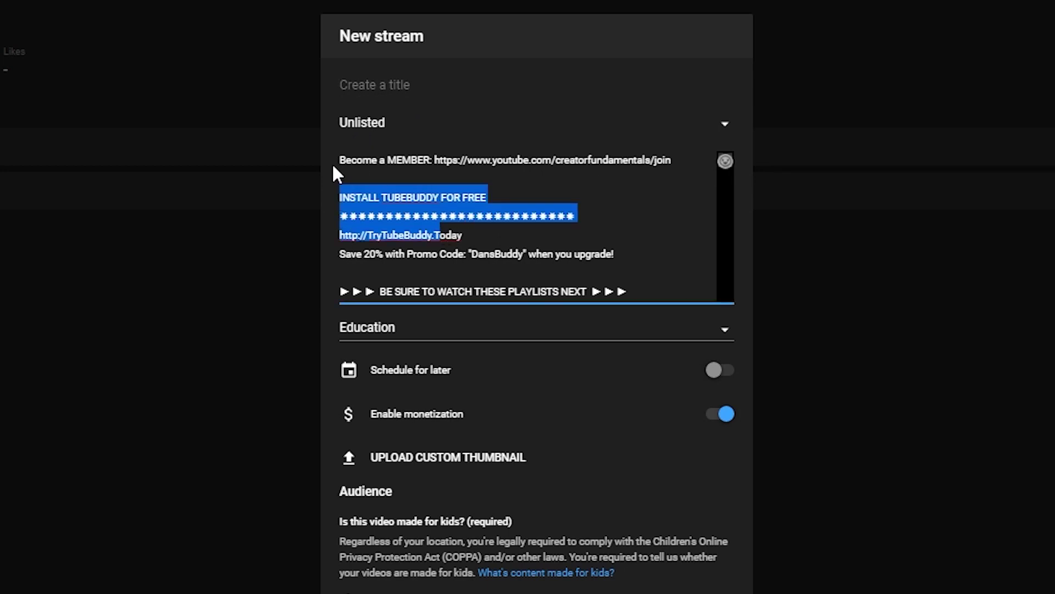
{"action": "left_click", "coordinate": [386, 170]}
{"action": "left_click", "coordinate": [346, 158]}
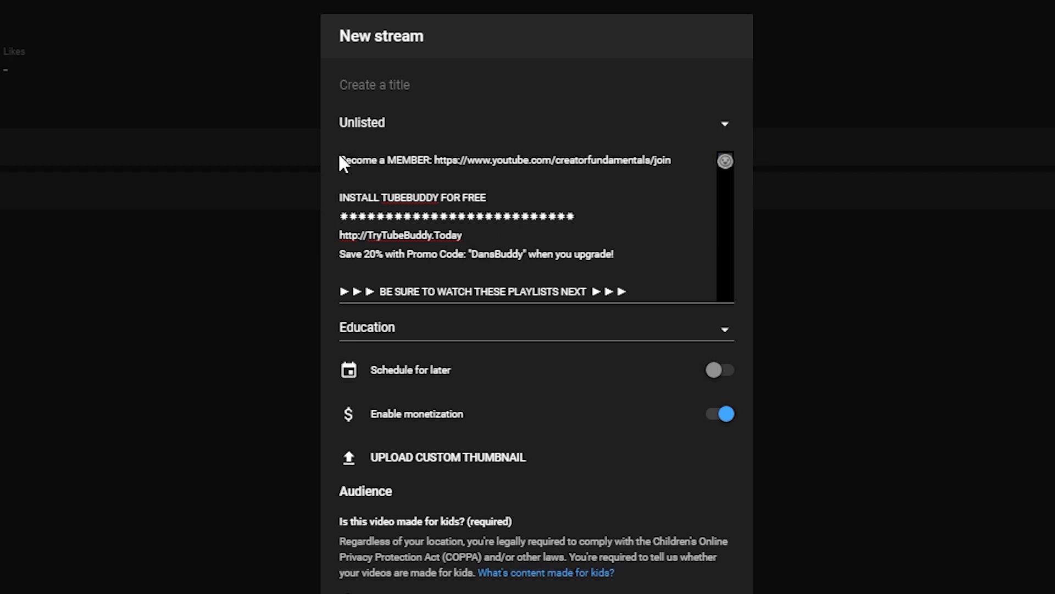
{"action": "left_click_drag", "start_coordinate": [339, 156], "coordinate": [422, 254]}
{"action": "left_click", "coordinate": [342, 175]}
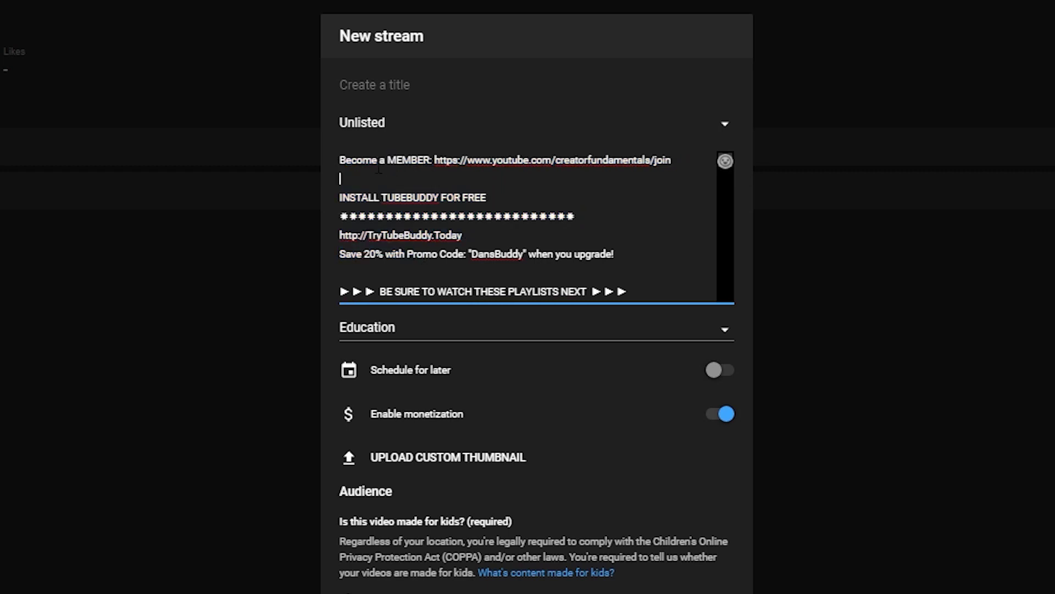
{"action": "left_click", "coordinate": [341, 165]}
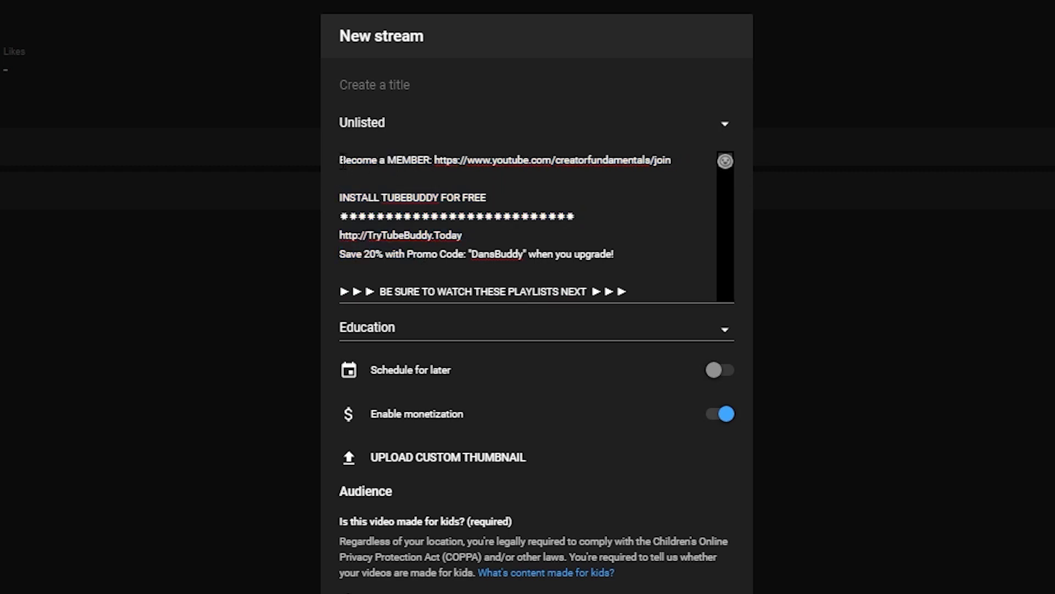
{"action": "left_click", "coordinate": [340, 160]}
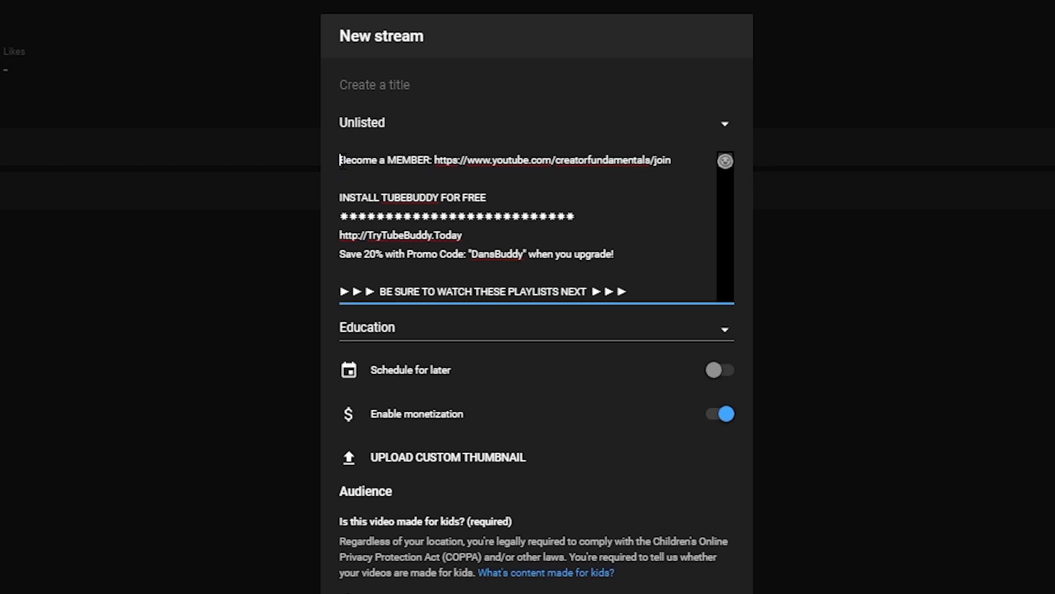
{"action": "left_click_drag", "start_coordinate": [340, 160], "coordinate": [502, 546]}
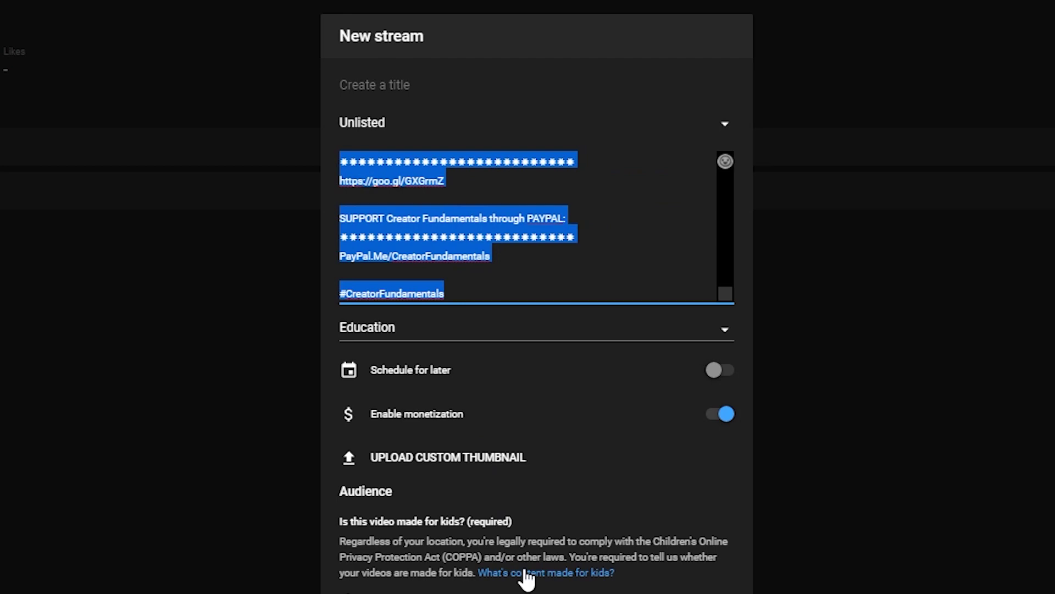
{"action": "key", "text": "BackSpace"}
{"action": "key", "text": "ctrl+v"}
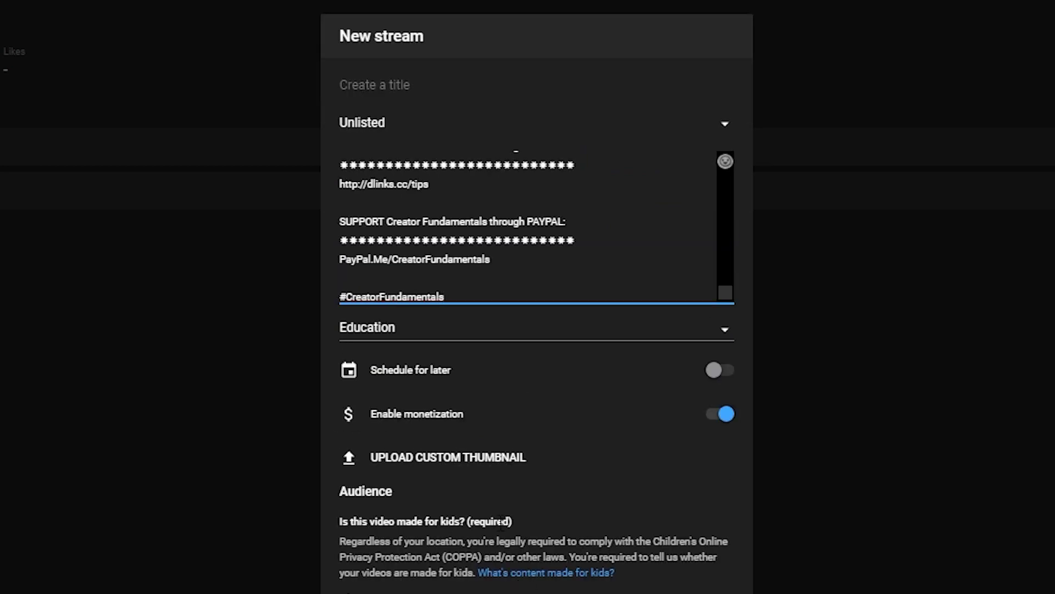
{"action": "scroll", "coordinate": [627, 230], "scroll_direction": "up", "scroll_amount": 15}
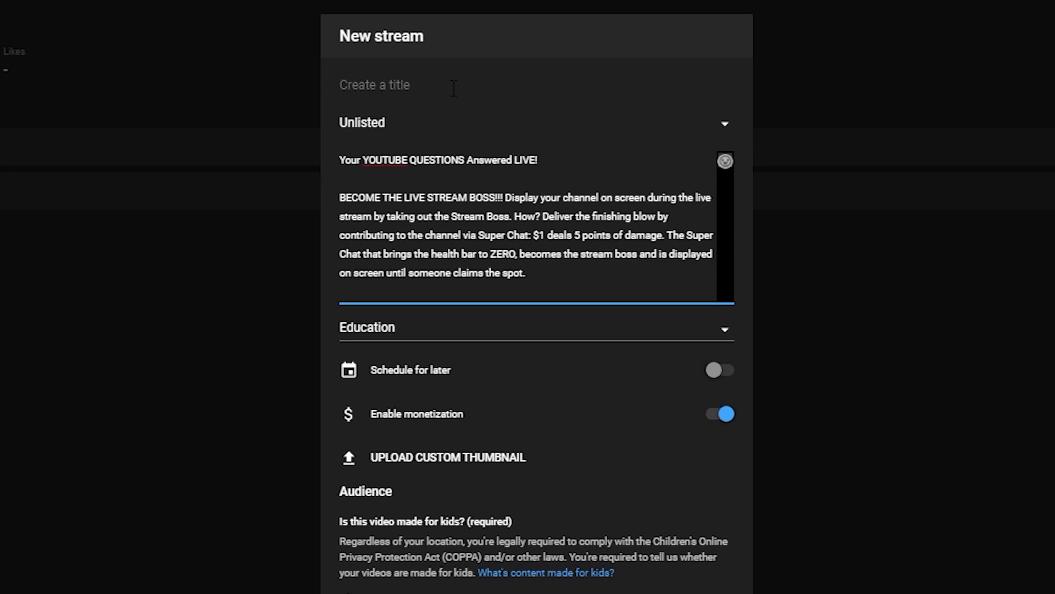
Title the stream 'Your YOUTUBE QUESTIONS Answered LIVE!' using the description's first line
{"action": "left_click_drag", "start_coordinate": [551, 161], "coordinate": [323, 142]}
{"action": "key", "text": "ctrl+c"}
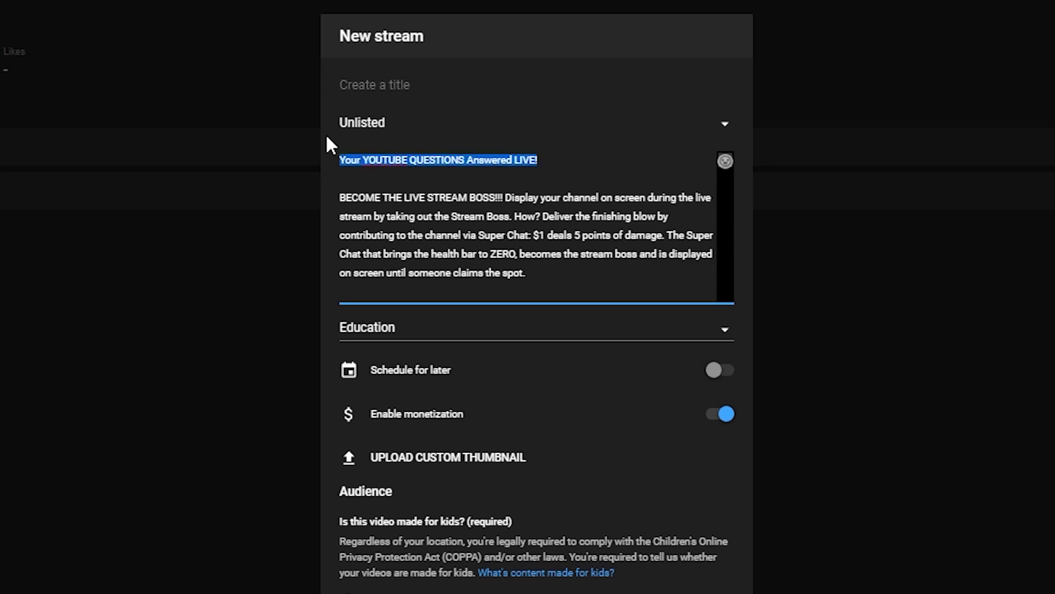
{"action": "left_click", "coordinate": [494, 87]}
{"action": "key", "text": "ctrl+v"}
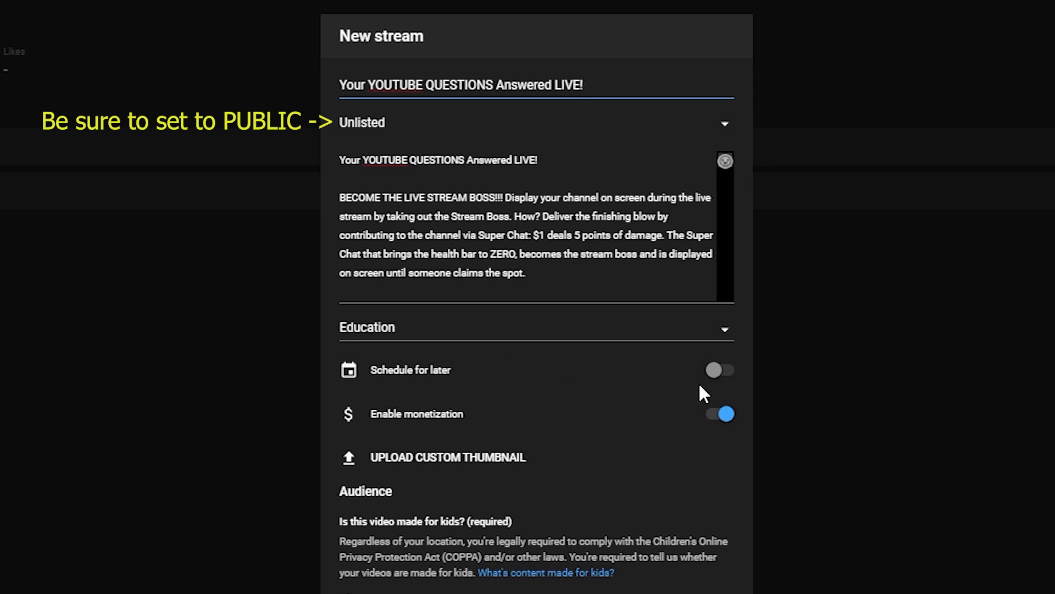
Schedule the stream for Wednesday, Feb 19 at 8:00 PM and create it
{"action": "left_click", "coordinate": [724, 372]}
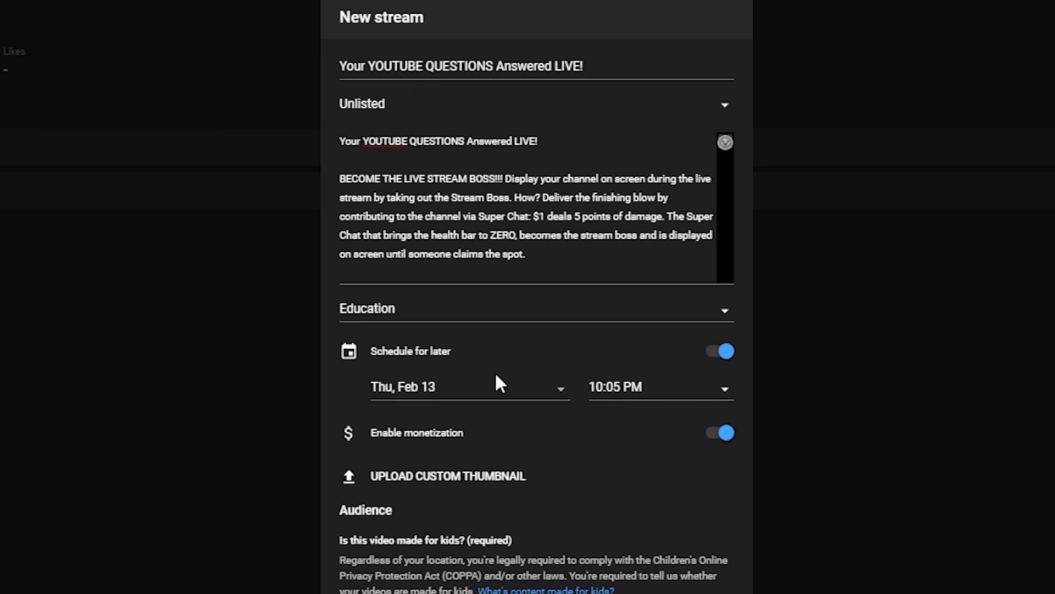
{"action": "left_click", "coordinate": [525, 391]}
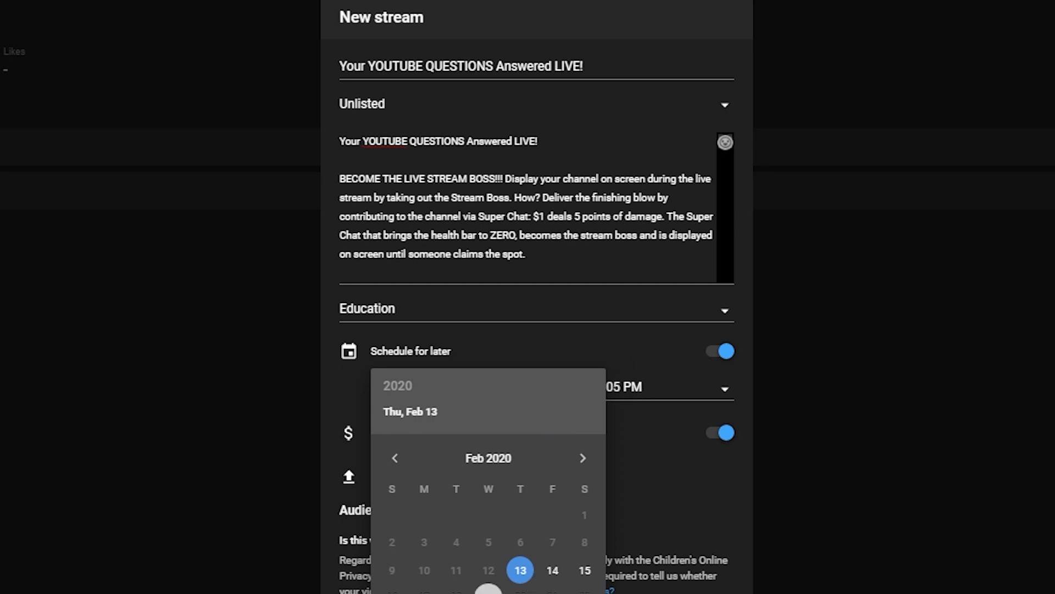
{"action": "left_click", "coordinate": [488, 592]}
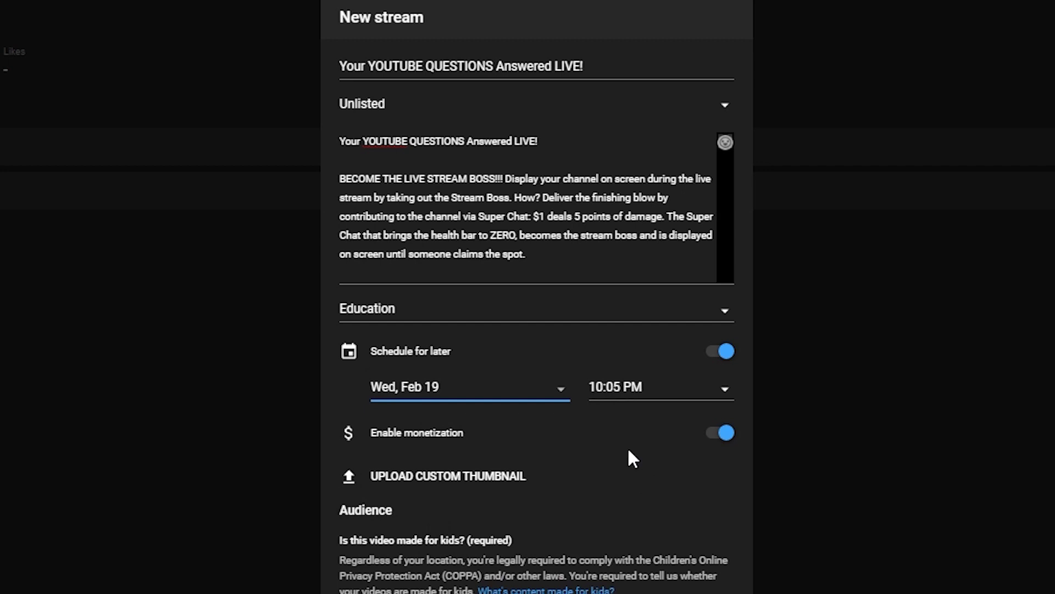
{"action": "left_click", "coordinate": [662, 396]}
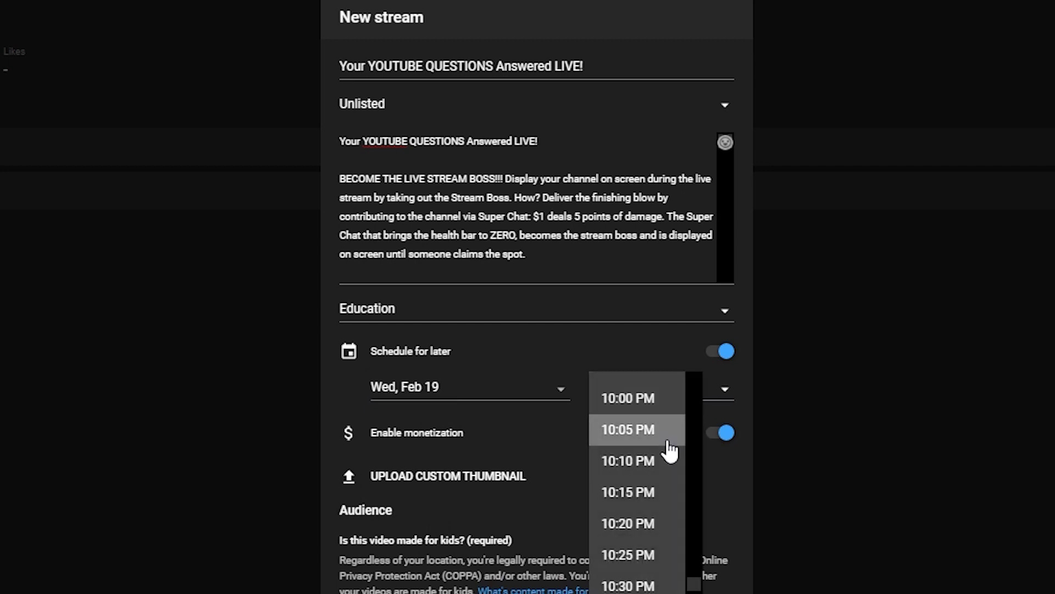
{"action": "scroll", "coordinate": [674, 467], "scroll_direction": "up", "scroll_amount": 4}
{"action": "scroll", "coordinate": [675, 483], "scroll_direction": "up", "scroll_amount": 6}
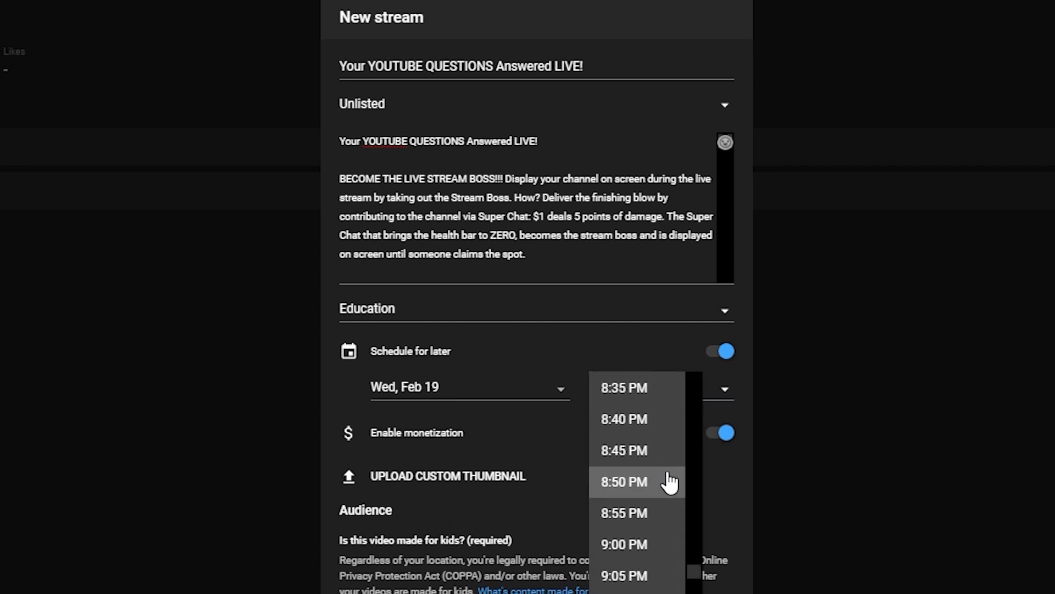
{"action": "scroll", "coordinate": [665, 482], "scroll_direction": "up", "scroll_amount": 6}
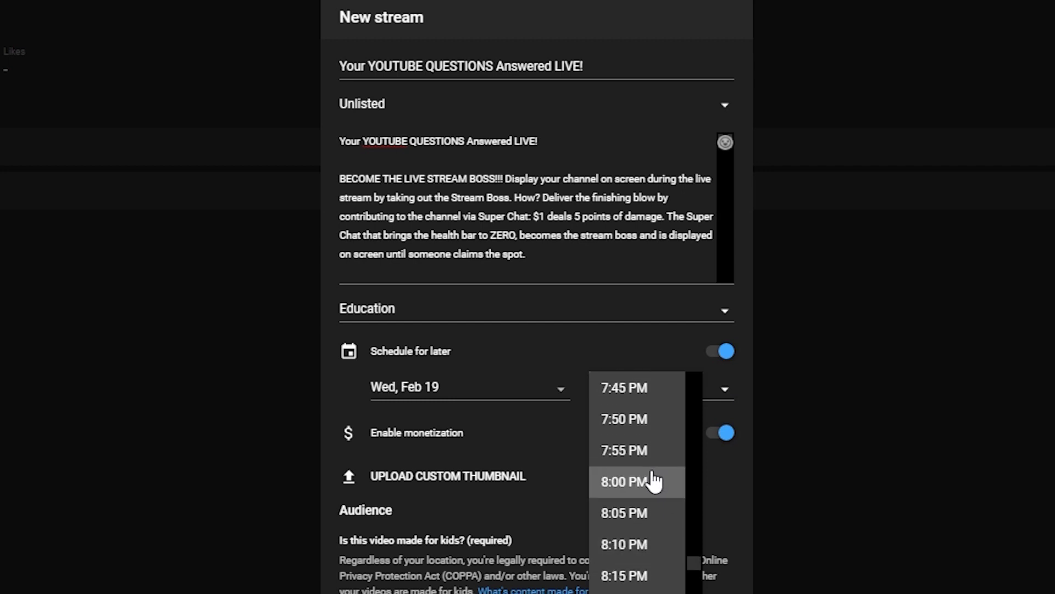
{"action": "left_click", "coordinate": [642, 494]}
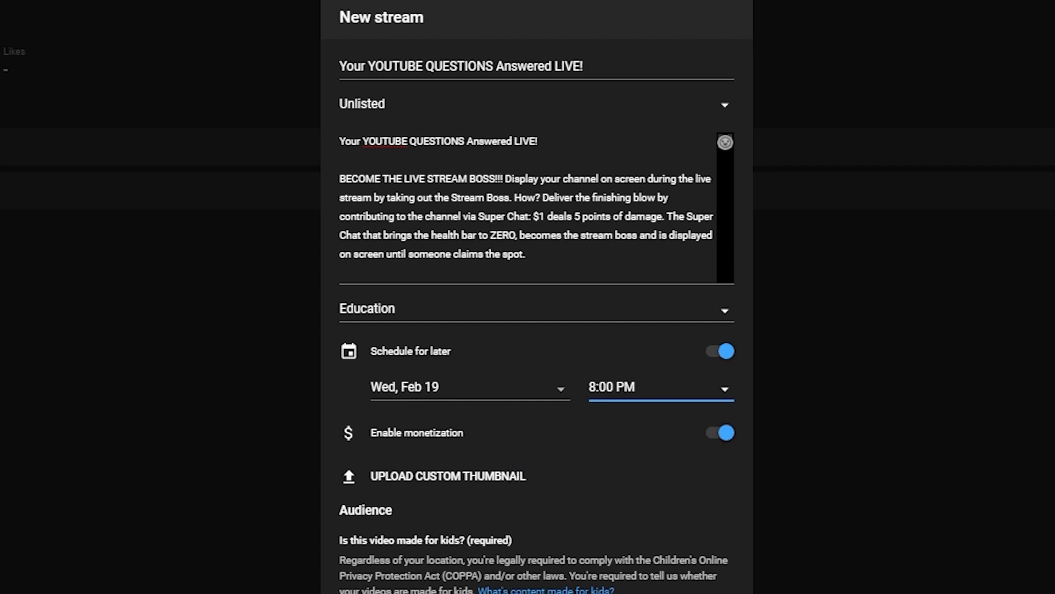
{"action": "scroll", "coordinate": [525, 380], "scroll_direction": "down", "scroll_amount": 4}
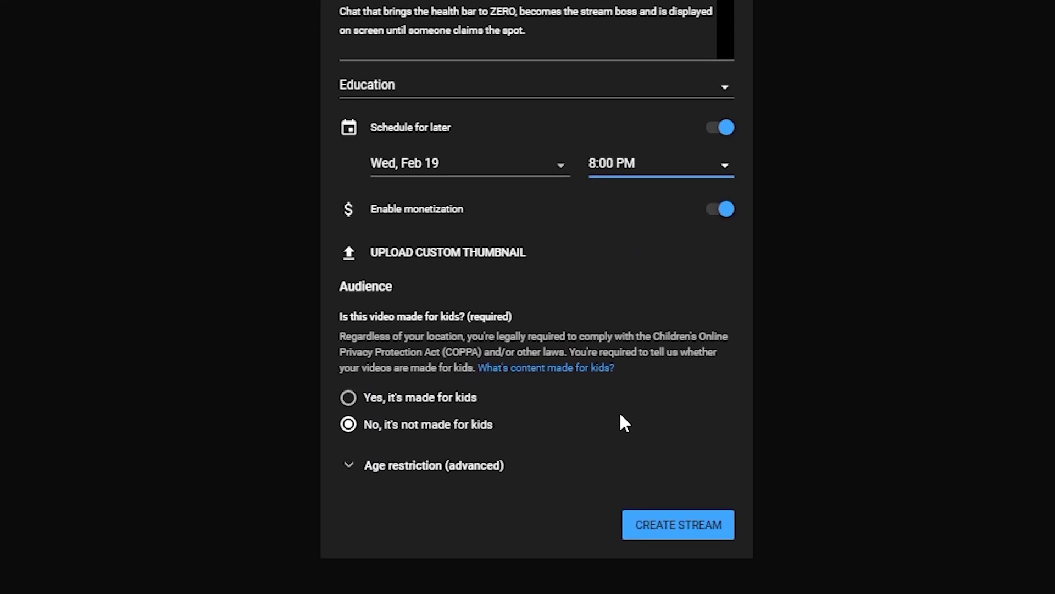
{"action": "left_click", "coordinate": [670, 529]}
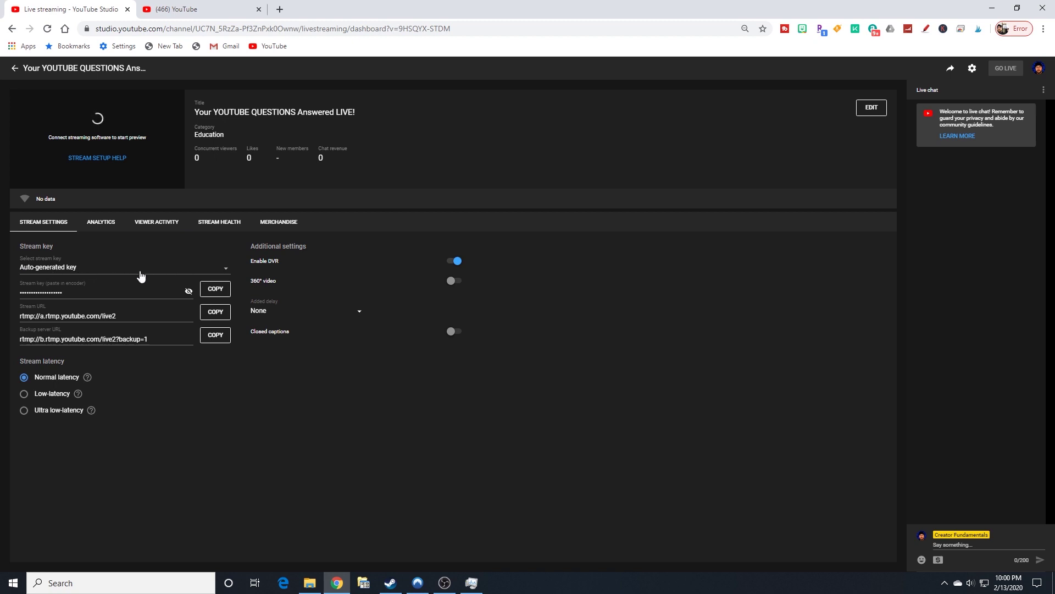
Assign the WED LIVE STREAMS (1080p) stream key to the scheduled stream
{"action": "left_click", "coordinate": [188, 271]}
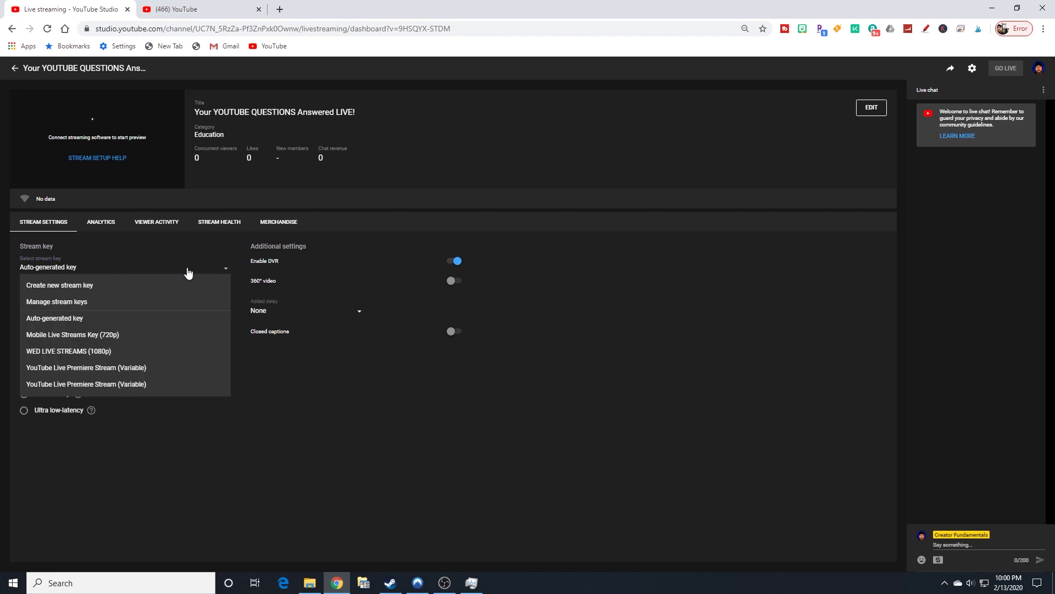
{"action": "left_click", "coordinate": [81, 352]}
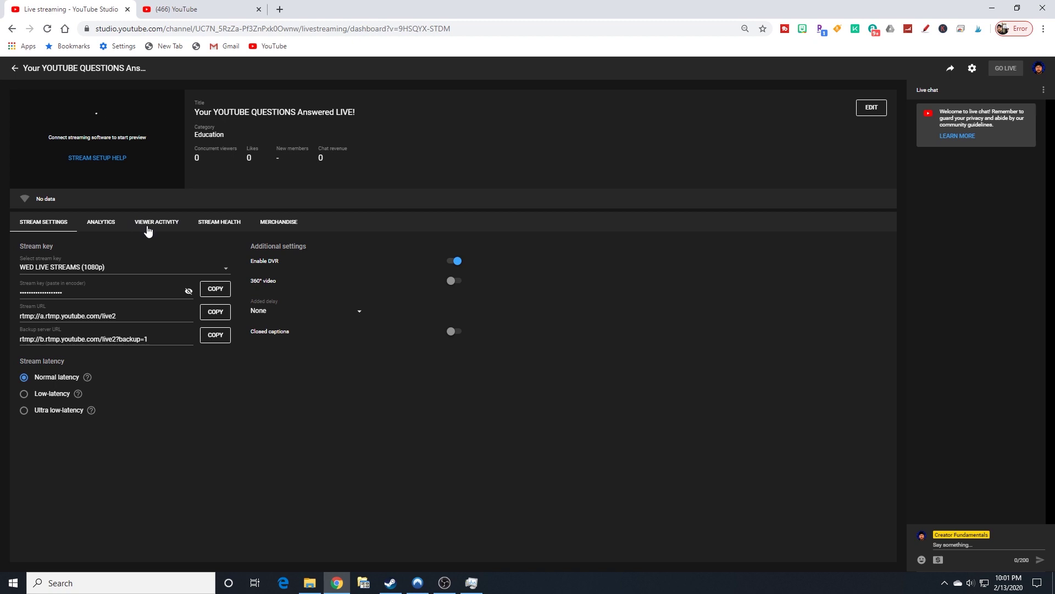
Look through the stream's Analytics, Viewer Activity and Stream Health tabs, ending on the Merchandise list
{"action": "left_click", "coordinate": [99, 227]}
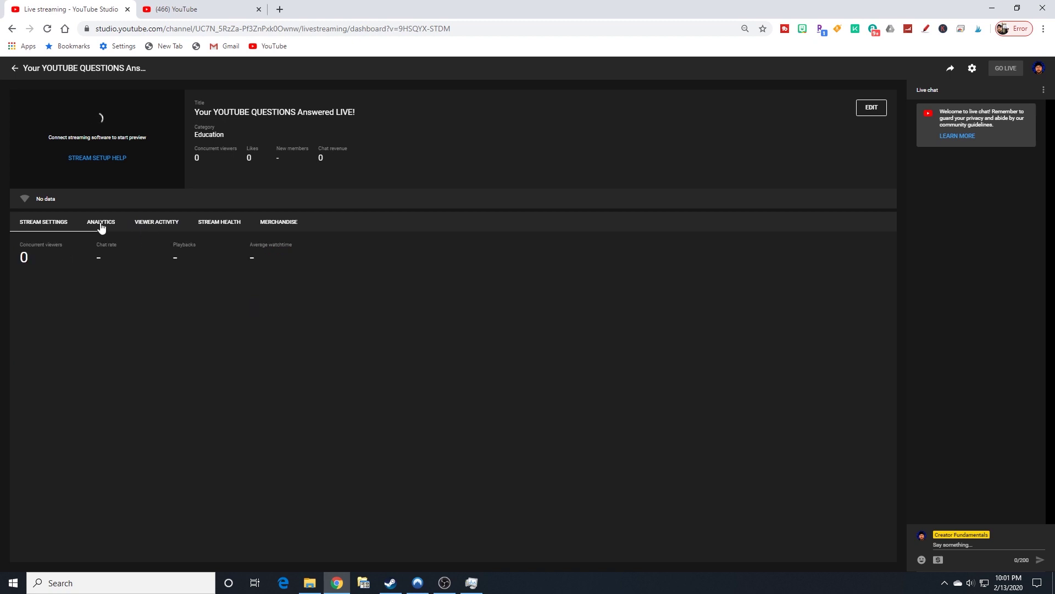
{"action": "left_click", "coordinate": [178, 228]}
{"action": "left_click", "coordinate": [247, 226]}
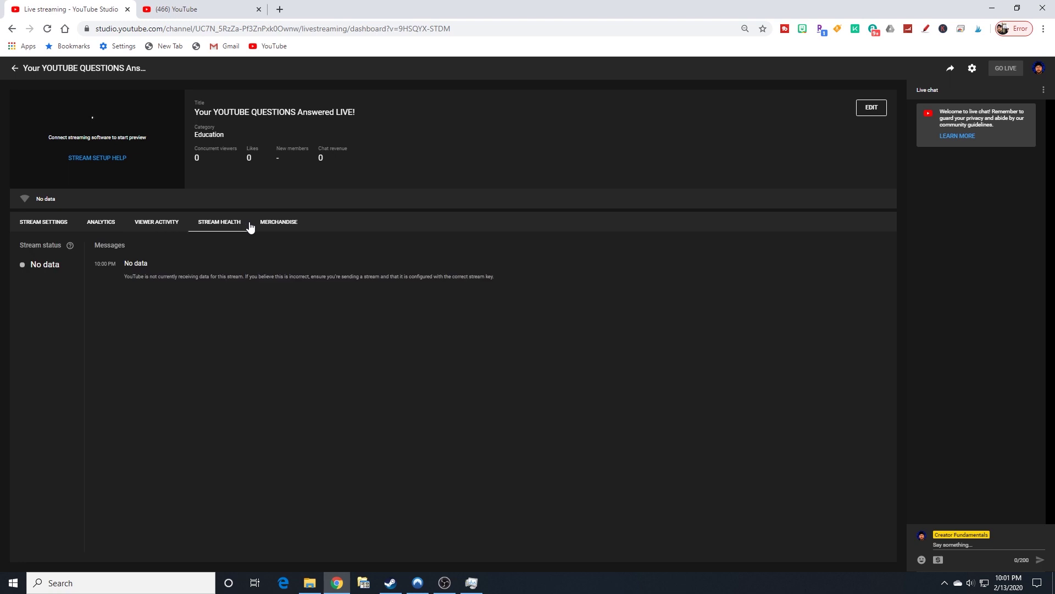
{"action": "left_click", "coordinate": [283, 223]}
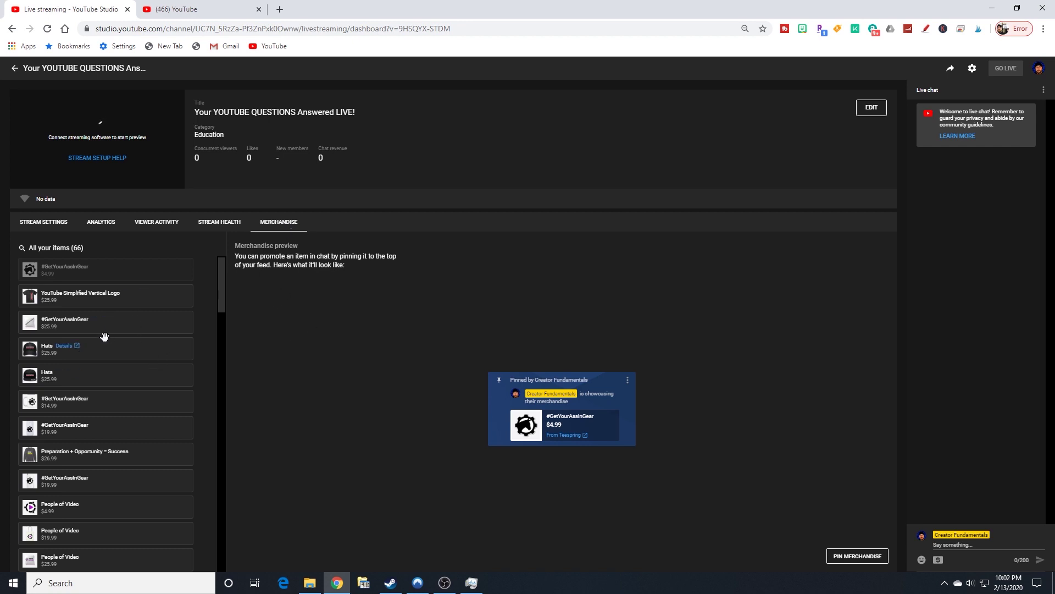
Preview the Hats item at $25.99 as the pinned merchandise
{"action": "left_click", "coordinate": [102, 354]}
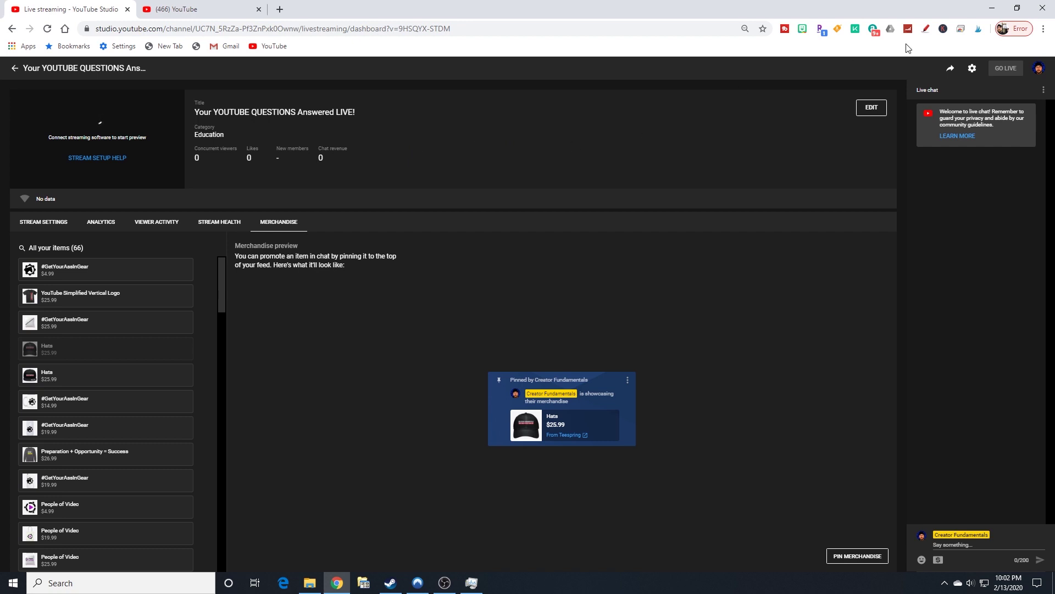
{"action": "left_click", "coordinate": [972, 69]}
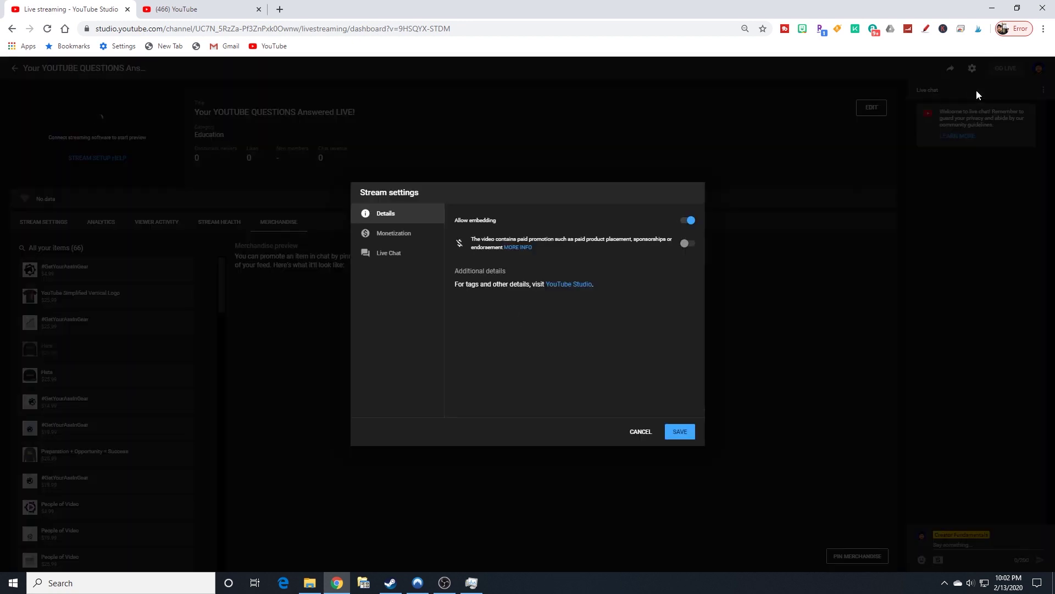
{"action": "left_click", "coordinate": [402, 238]}
{"action": "left_click", "coordinate": [400, 253]}
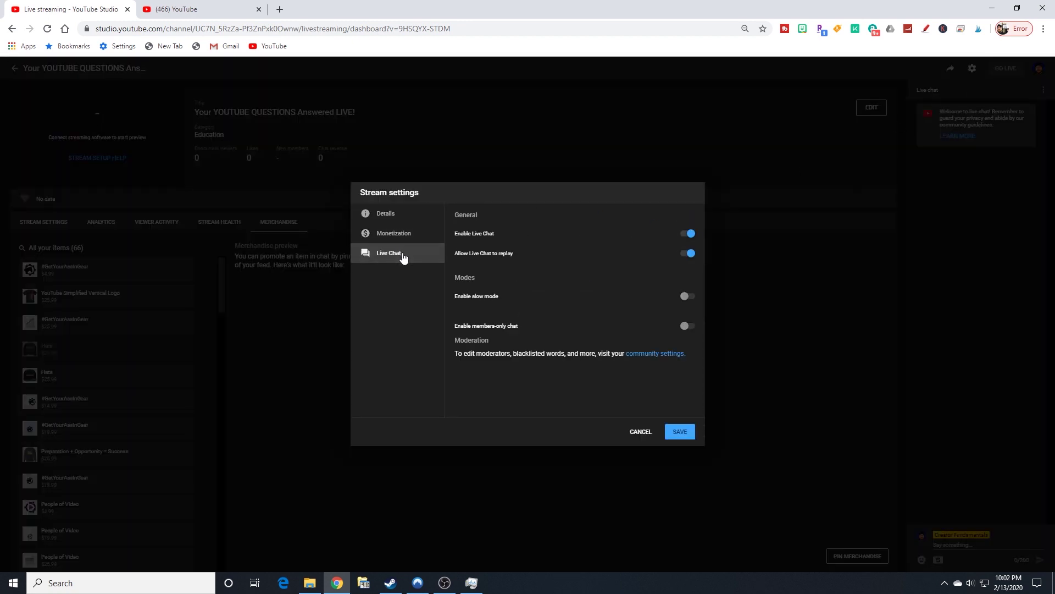
{"action": "left_click", "coordinate": [399, 219]}
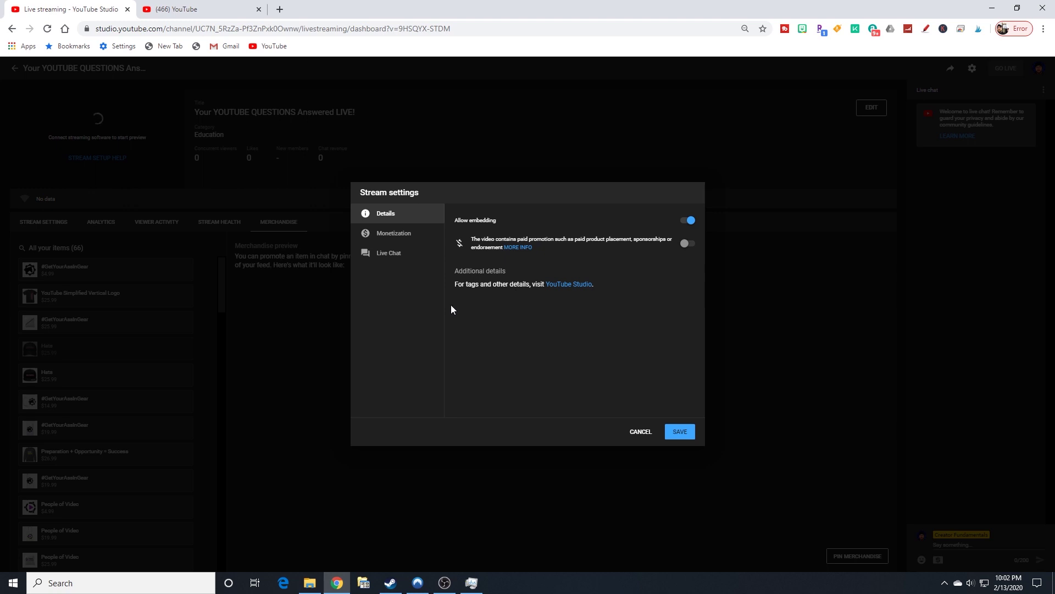
{"action": "left_click", "coordinate": [390, 240]}
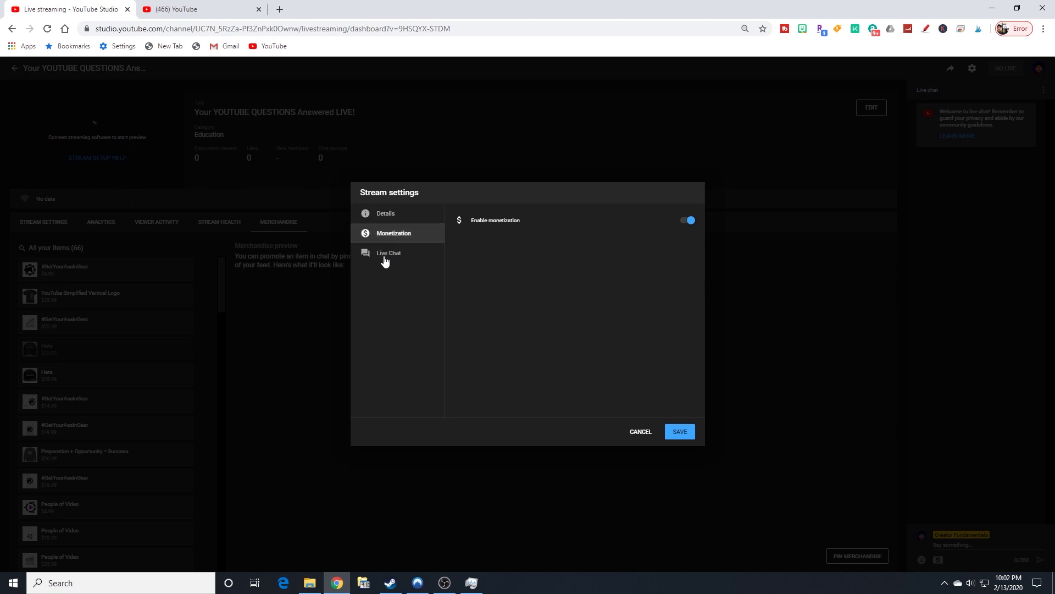
{"action": "left_click", "coordinate": [385, 260]}
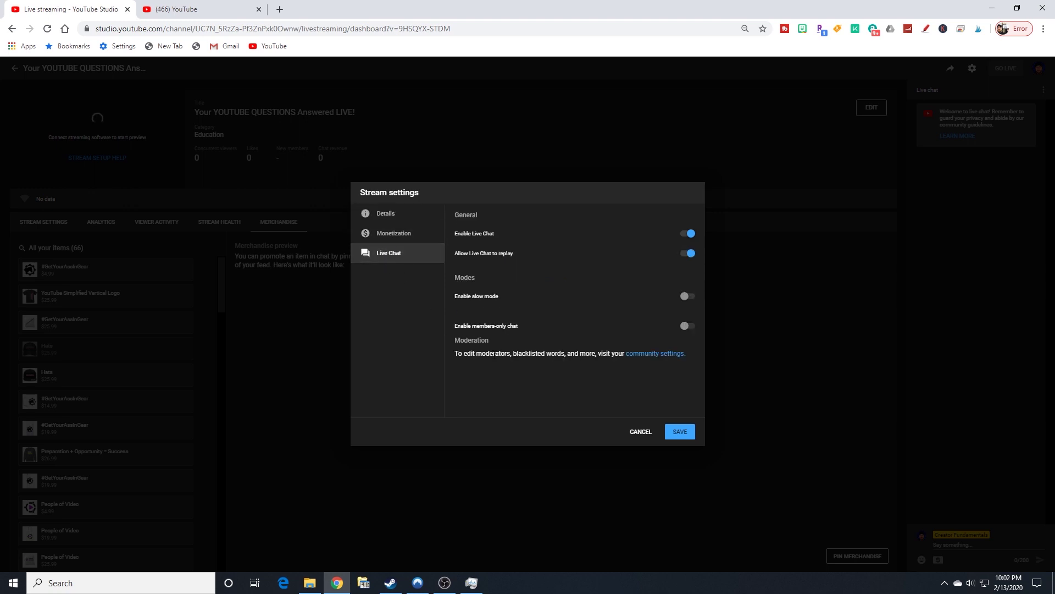
{"action": "left_click", "coordinate": [680, 431]}
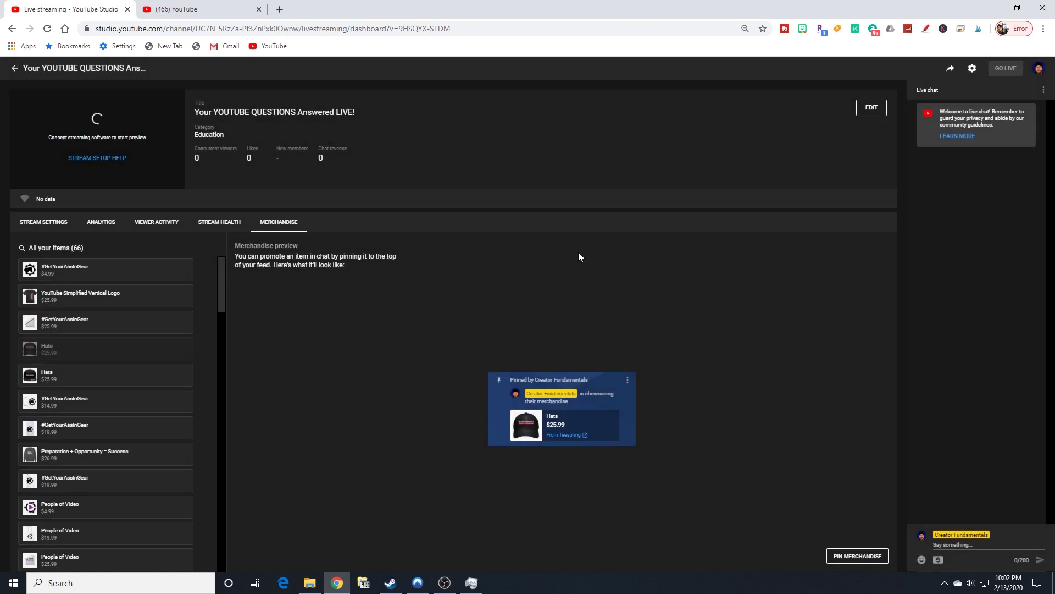
Check Stream Health, Viewer Activity and Analytics, then return to Stream Settings with the WED LIVE STREAMS key
{"action": "left_click", "coordinate": [228, 223]}
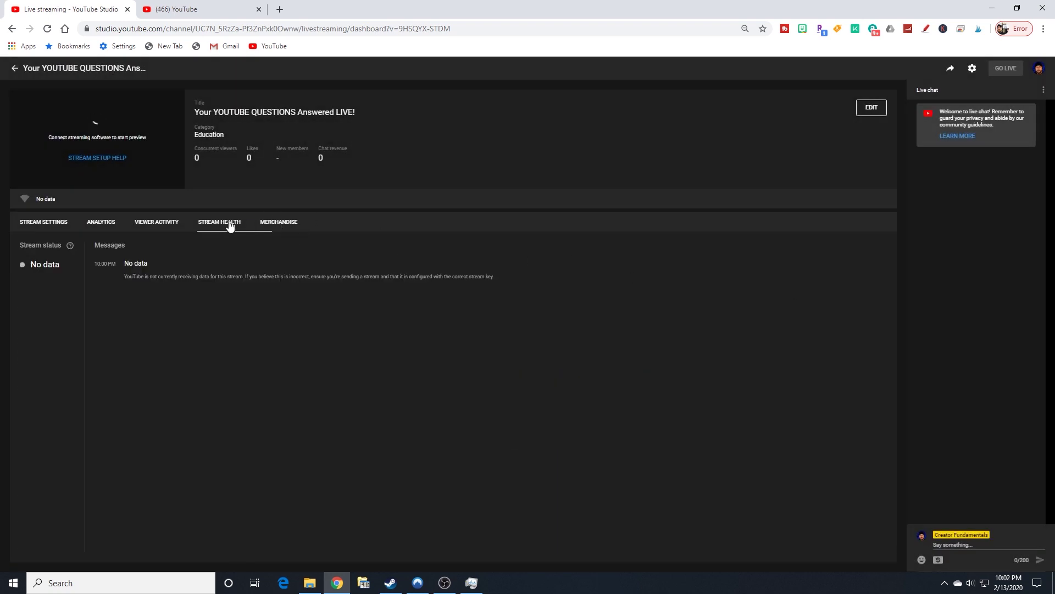
{"action": "left_click", "coordinate": [145, 224]}
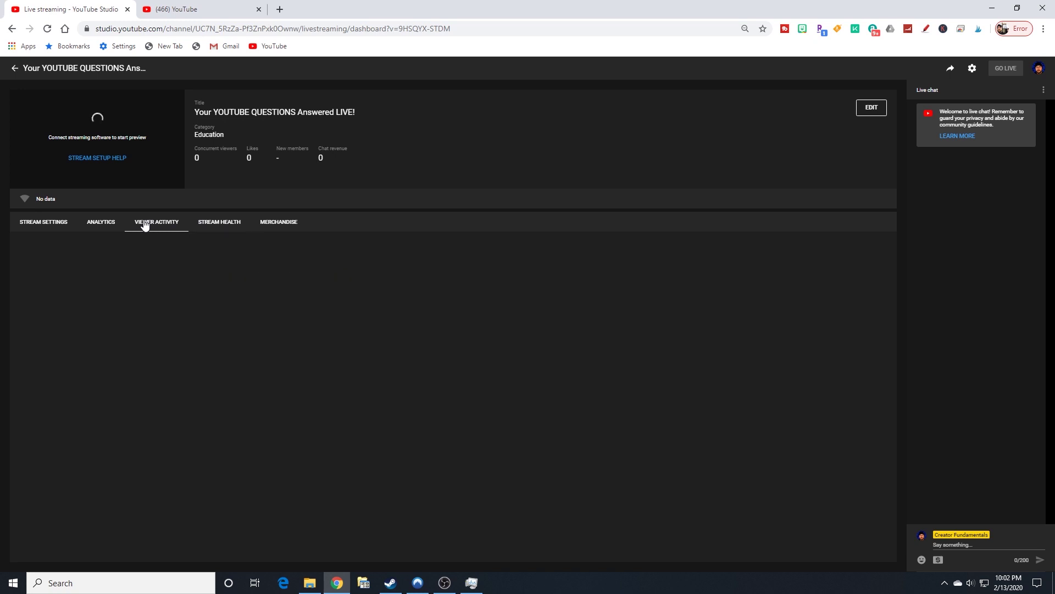
{"action": "left_click", "coordinate": [109, 226]}
{"action": "left_click", "coordinate": [48, 231]}
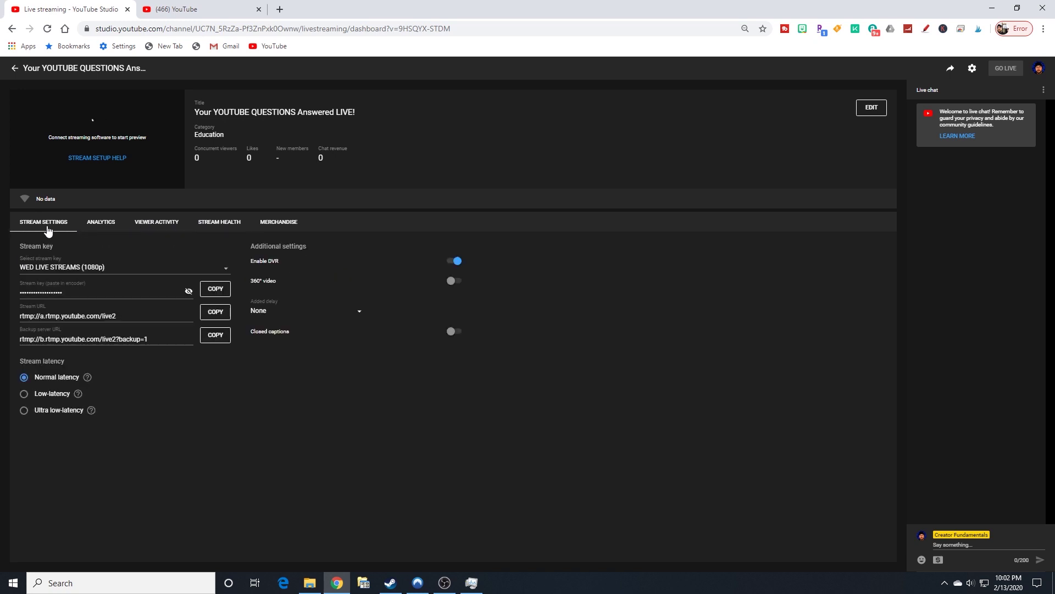
Go back to the live streams list, open and close the Feb 19 stream's title editor unchanged
{"action": "left_click", "coordinate": [15, 69]}
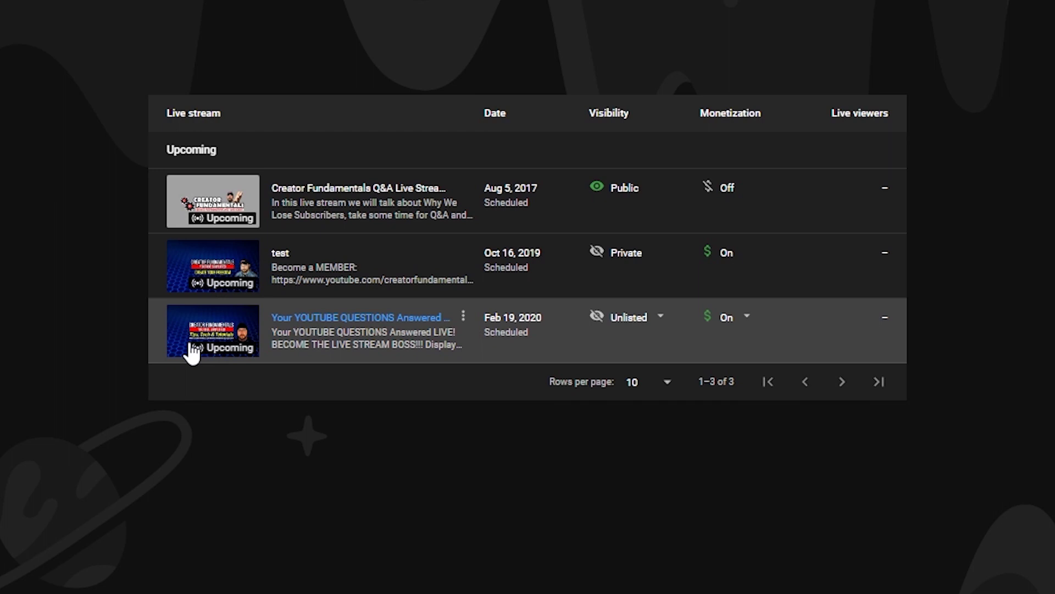
{"action": "left_click", "coordinate": [463, 316]}
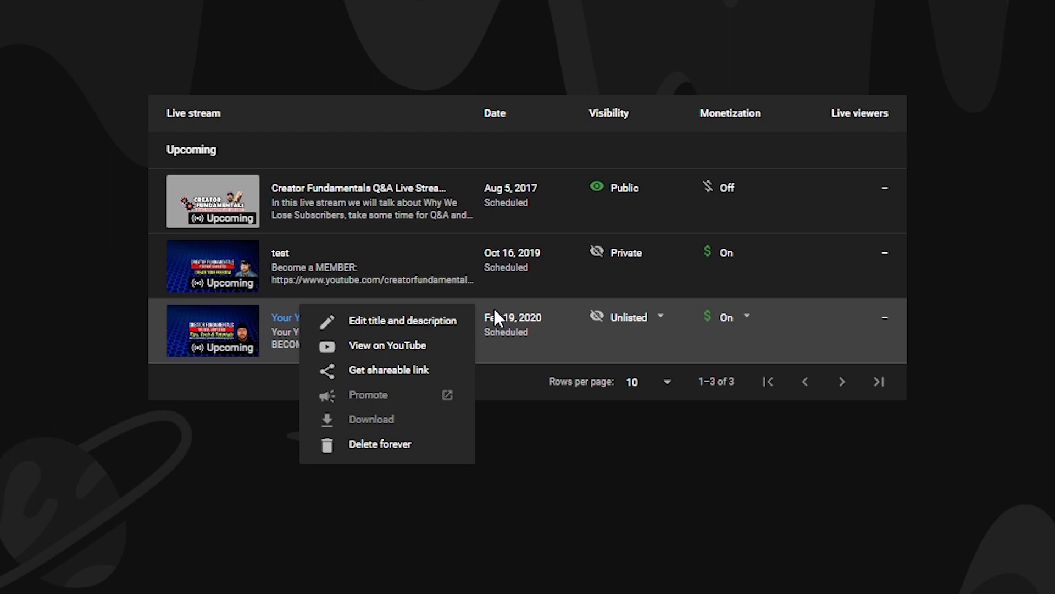
{"action": "left_click", "coordinate": [448, 321]}
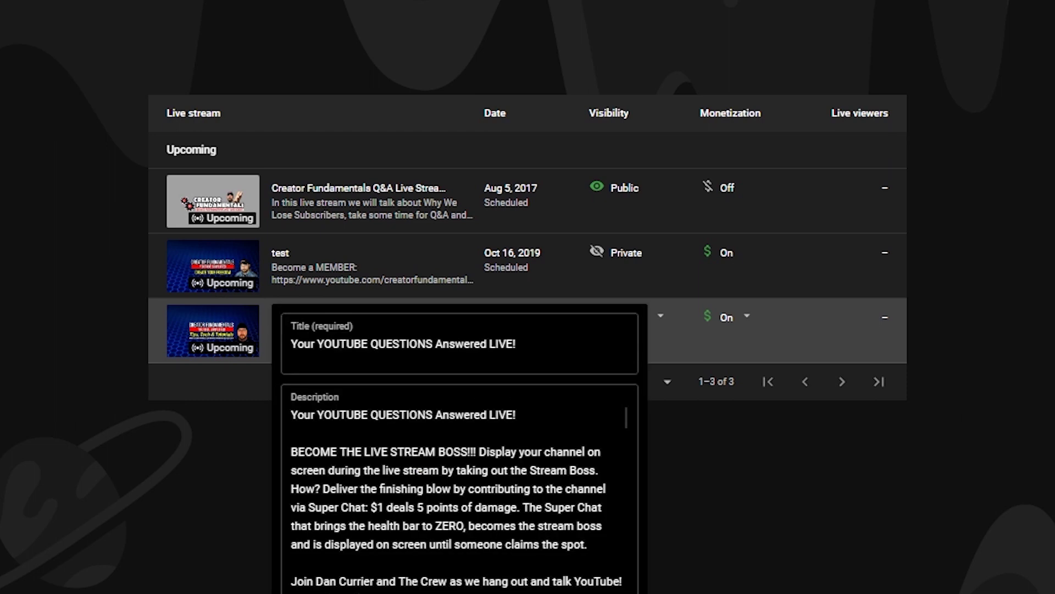
{"action": "key", "text": "Escape"}
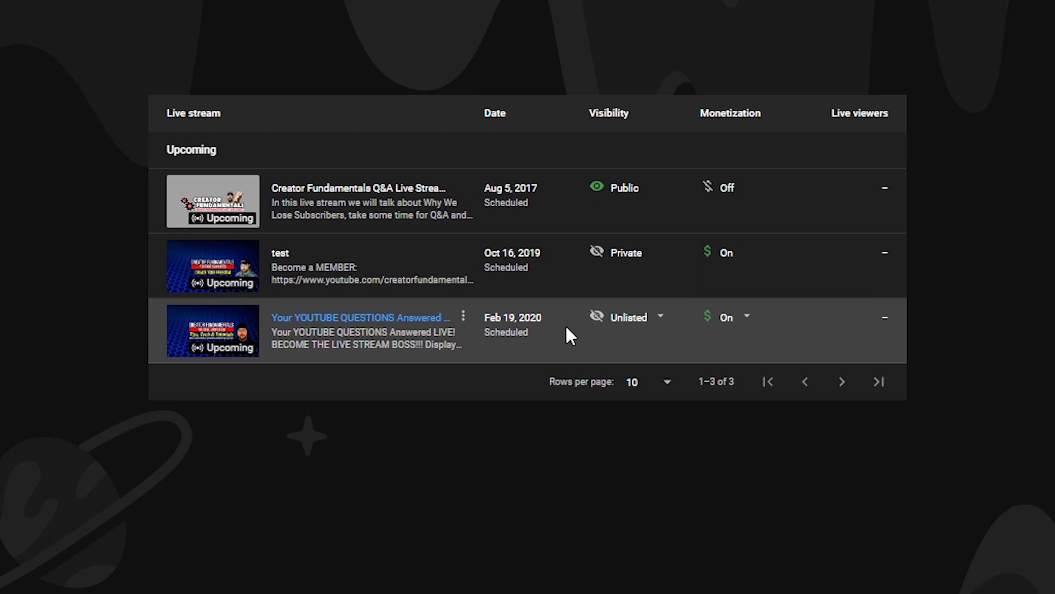
{"action": "left_click", "coordinate": [456, 320]}
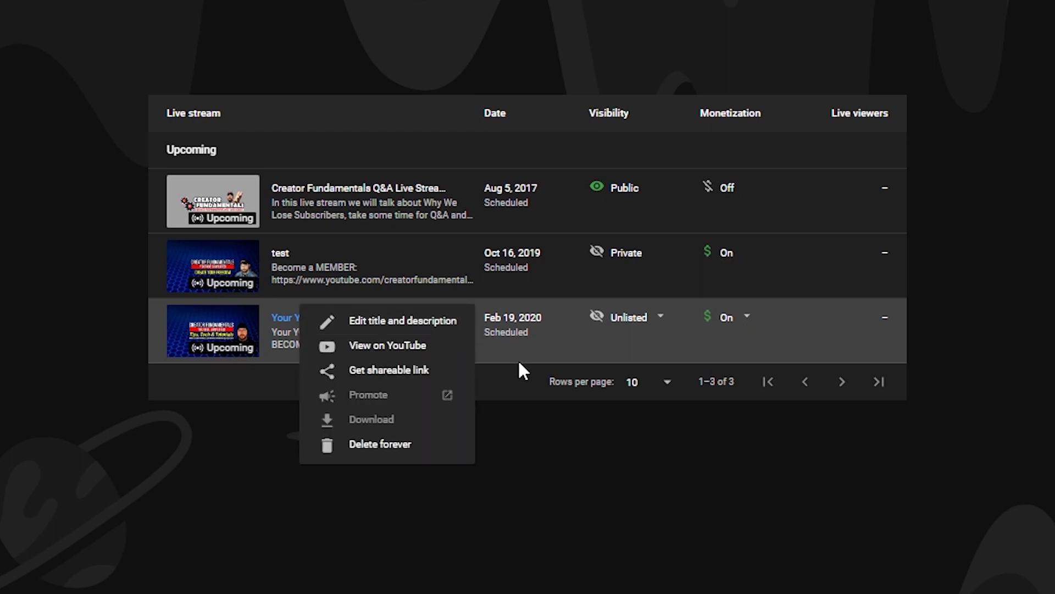
{"action": "left_click_drag", "start_coordinate": [518, 358], "coordinate": [554, 345]}
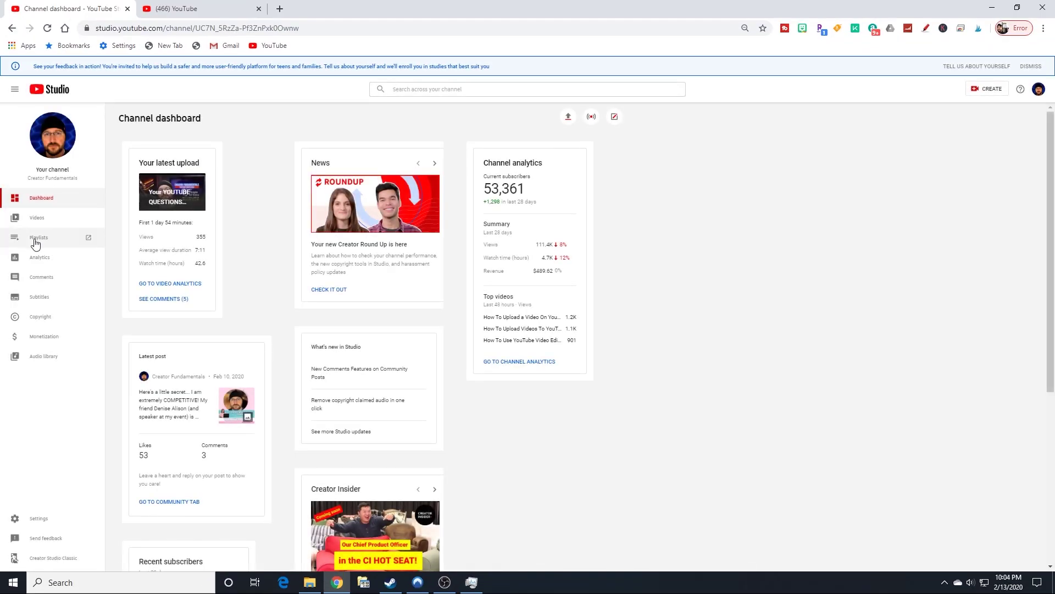
From Videos > Live, open the Feb 19 stream's details and start a custom thumbnail upload
{"action": "left_click", "coordinate": [37, 219]}
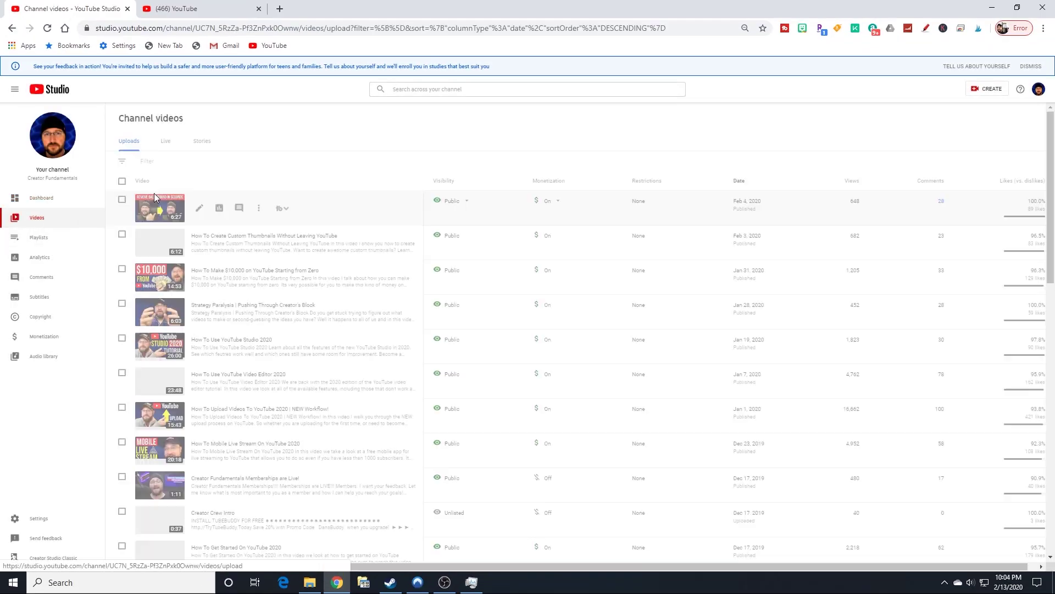
{"action": "left_click", "coordinate": [165, 142]}
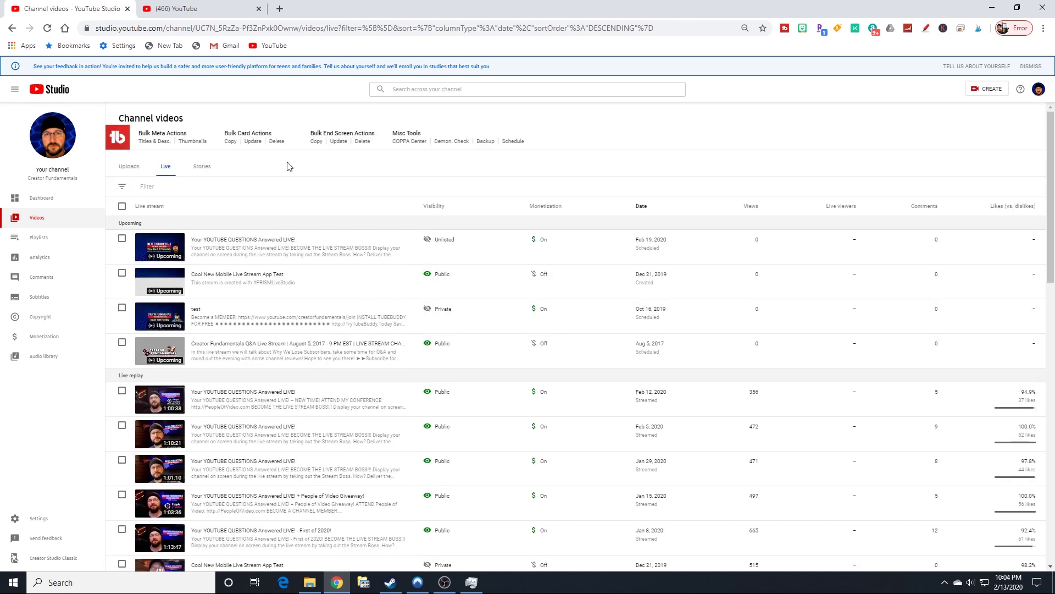
{"action": "mouse_move", "coordinate": [278, 247]}
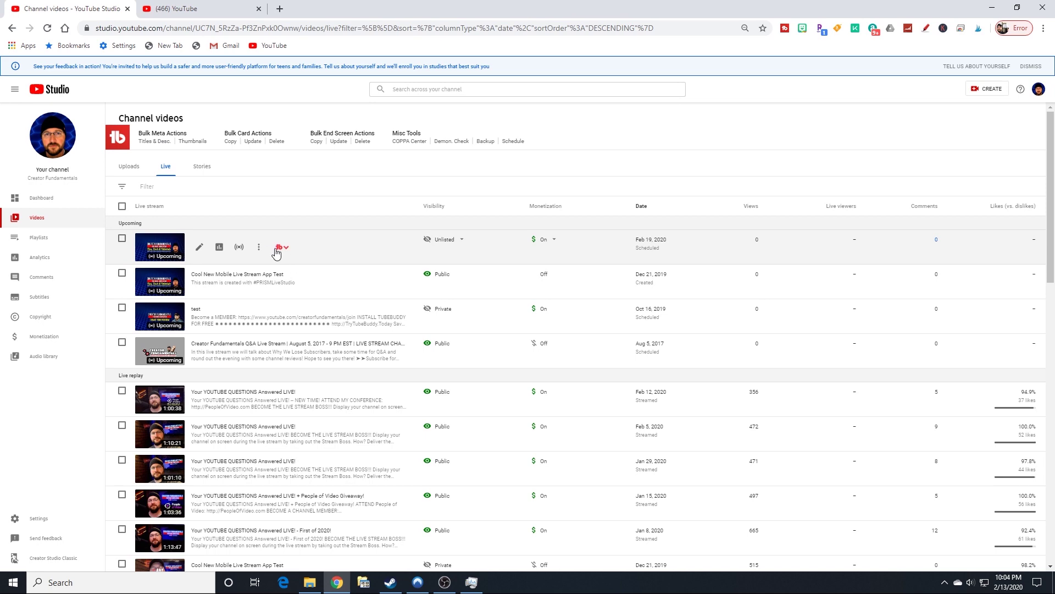
{"action": "left_click", "coordinate": [208, 252]}
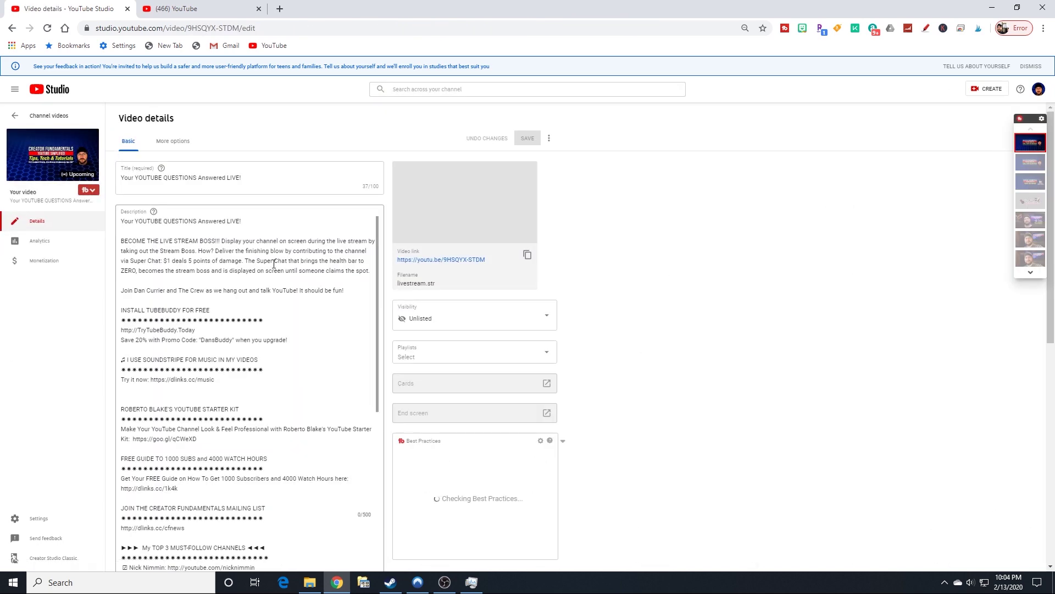
{"action": "scroll", "coordinate": [562, 273], "scroll_direction": "down", "scroll_amount": 7}
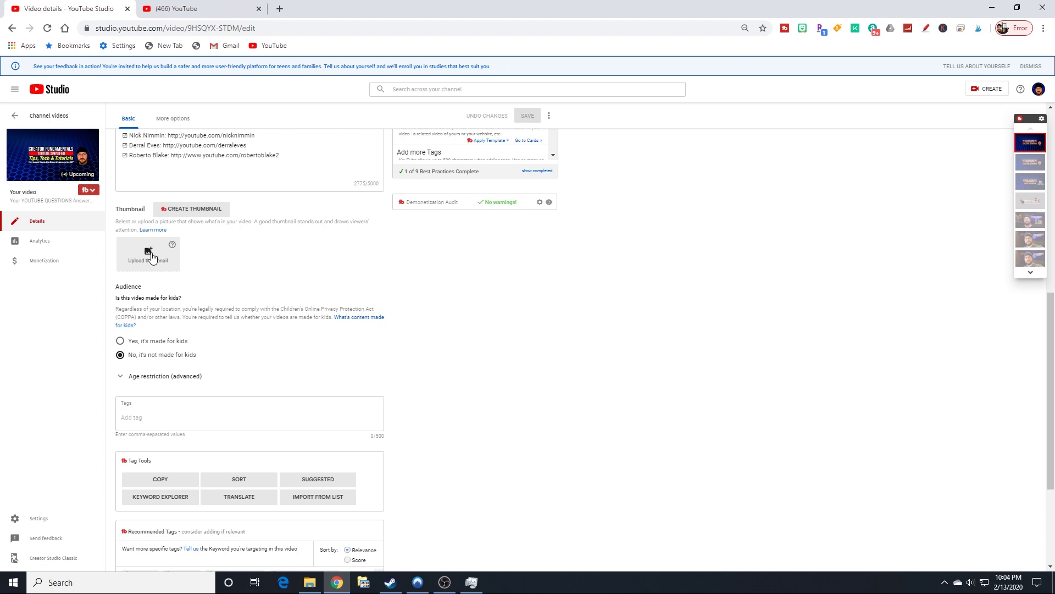
{"action": "left_click", "coordinate": [156, 255]}
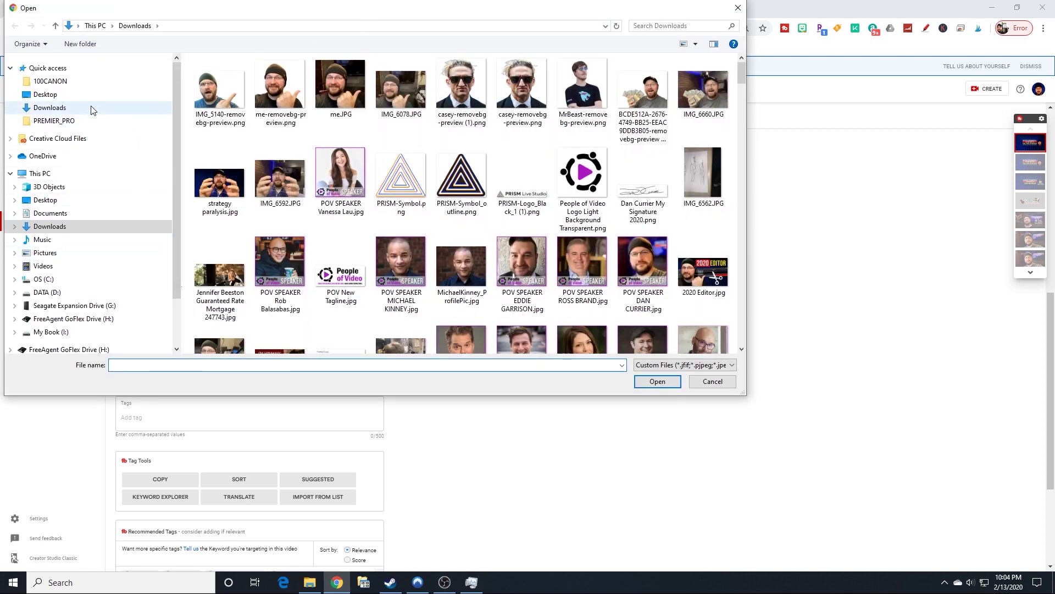
Choose live stream.jpg from Downloads as the stream's custom thumbnail
{"action": "left_click", "coordinate": [87, 106]}
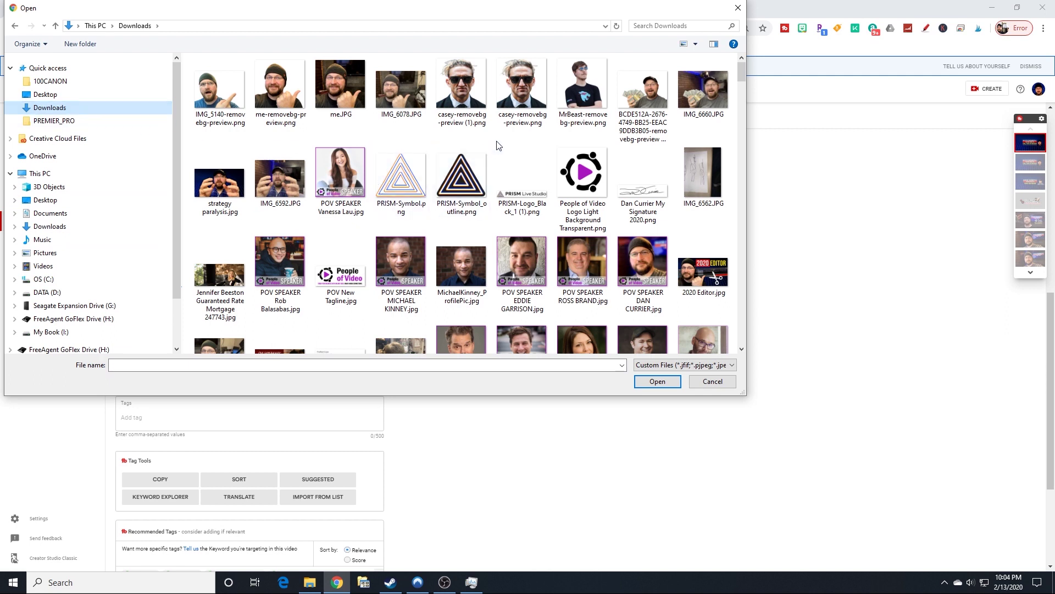
{"action": "scroll", "coordinate": [499, 145], "scroll_direction": "down", "scroll_amount": 2}
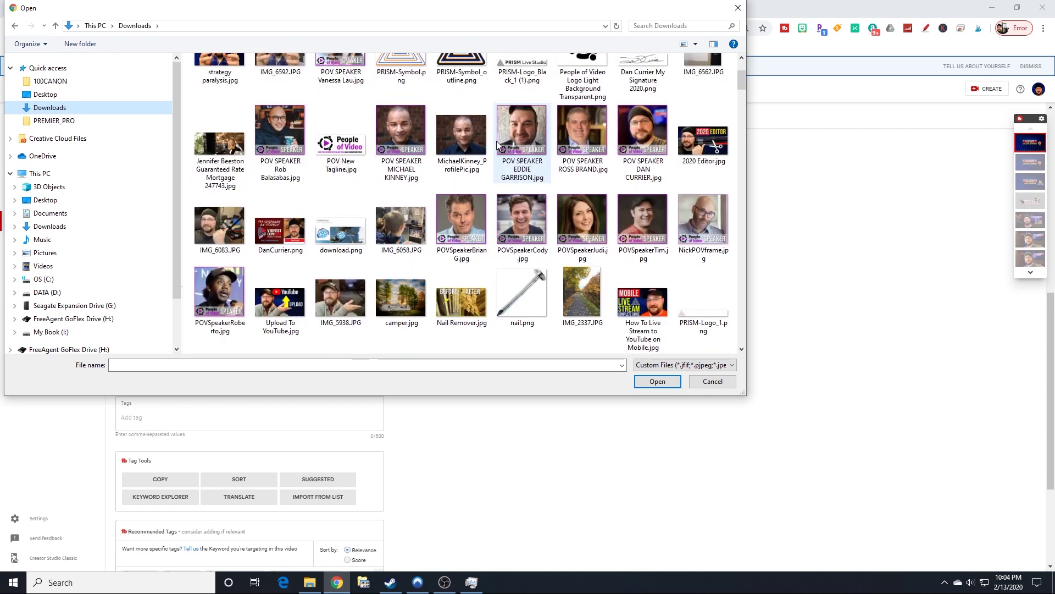
{"action": "scroll", "coordinate": [496, 141], "scroll_direction": "up", "scroll_amount": 2}
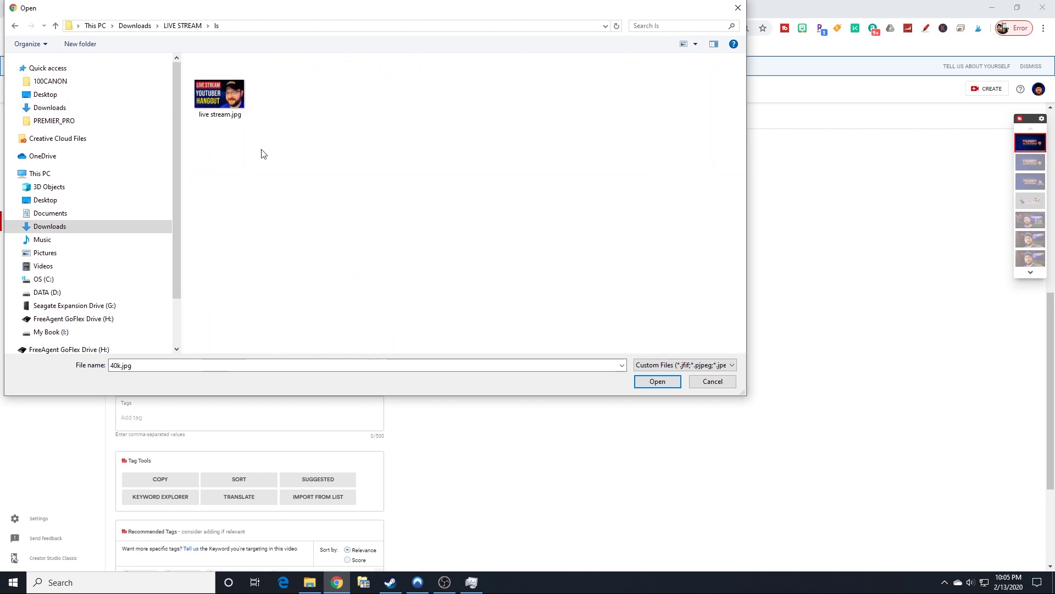
{"action": "left_click", "coordinate": [215, 94]}
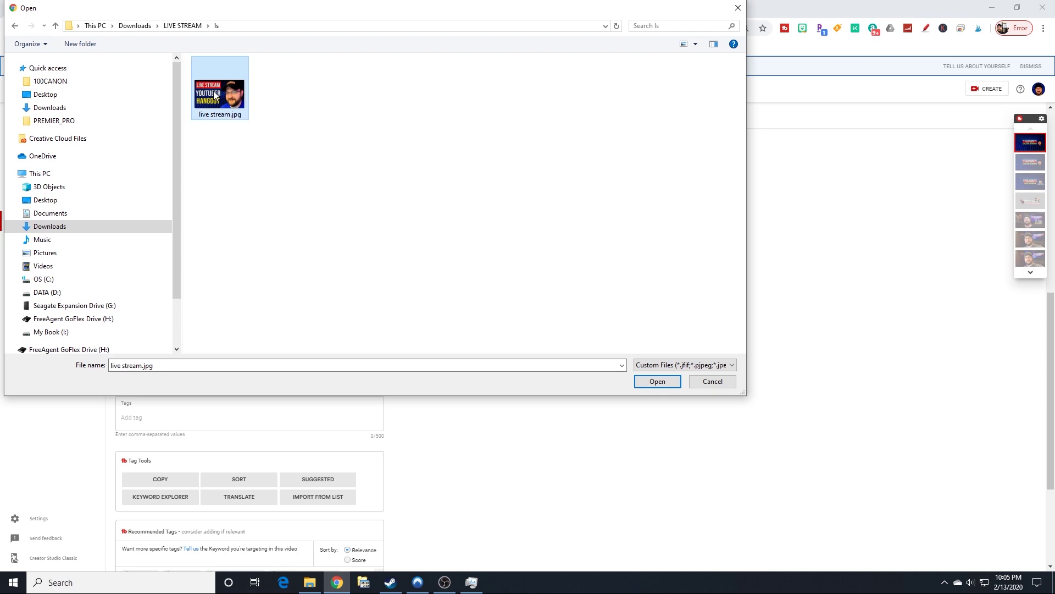
{"action": "left_click", "coordinate": [645, 381]}
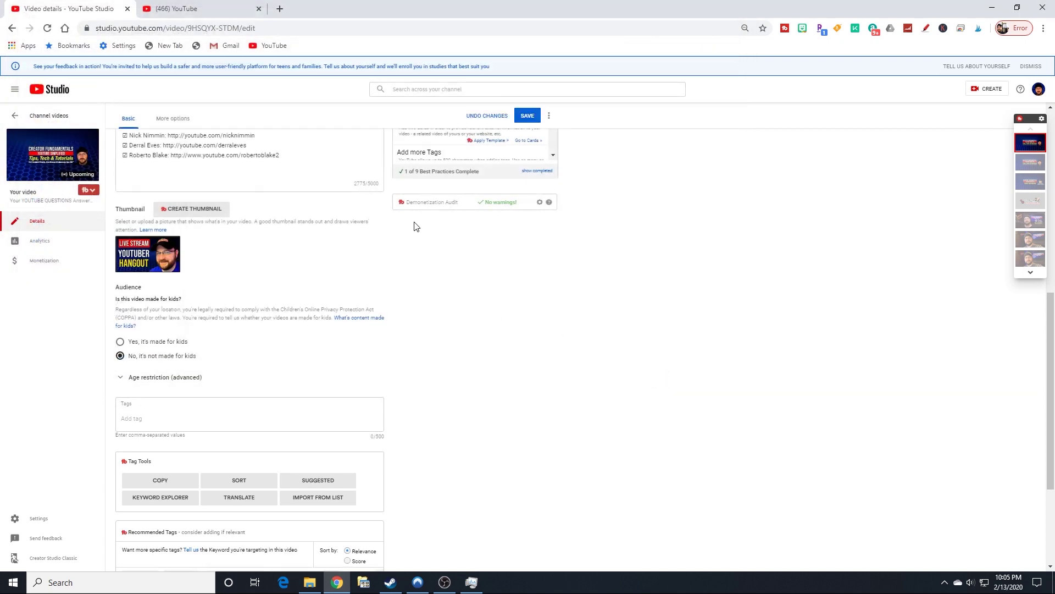
Save the stream details so the LIVE STREAM YOUTUBER HANGOUT image becomes the scheduled stream's thumbnail
{"action": "left_click", "coordinate": [528, 115]}
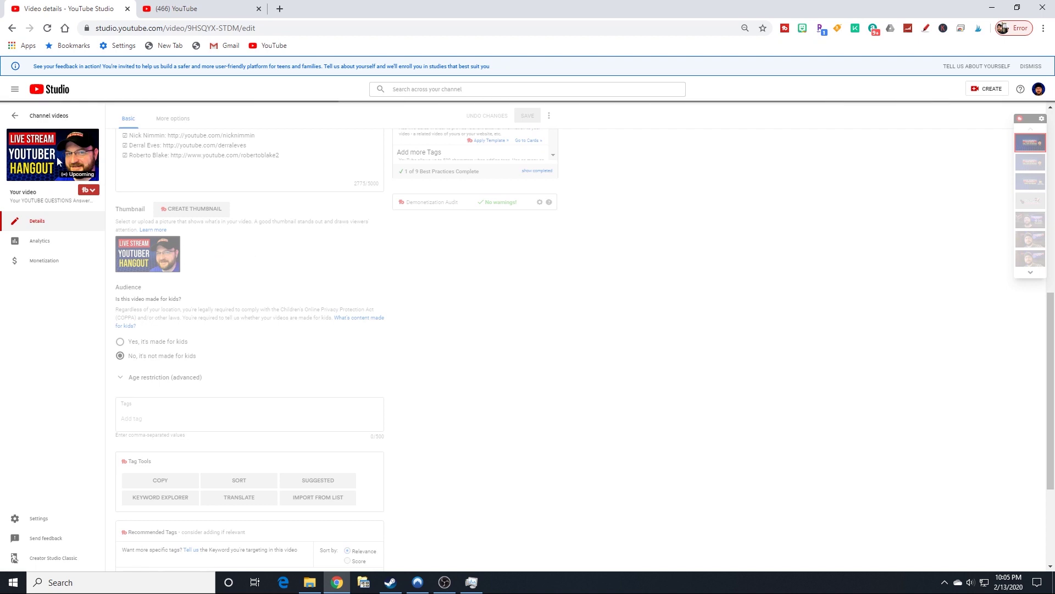